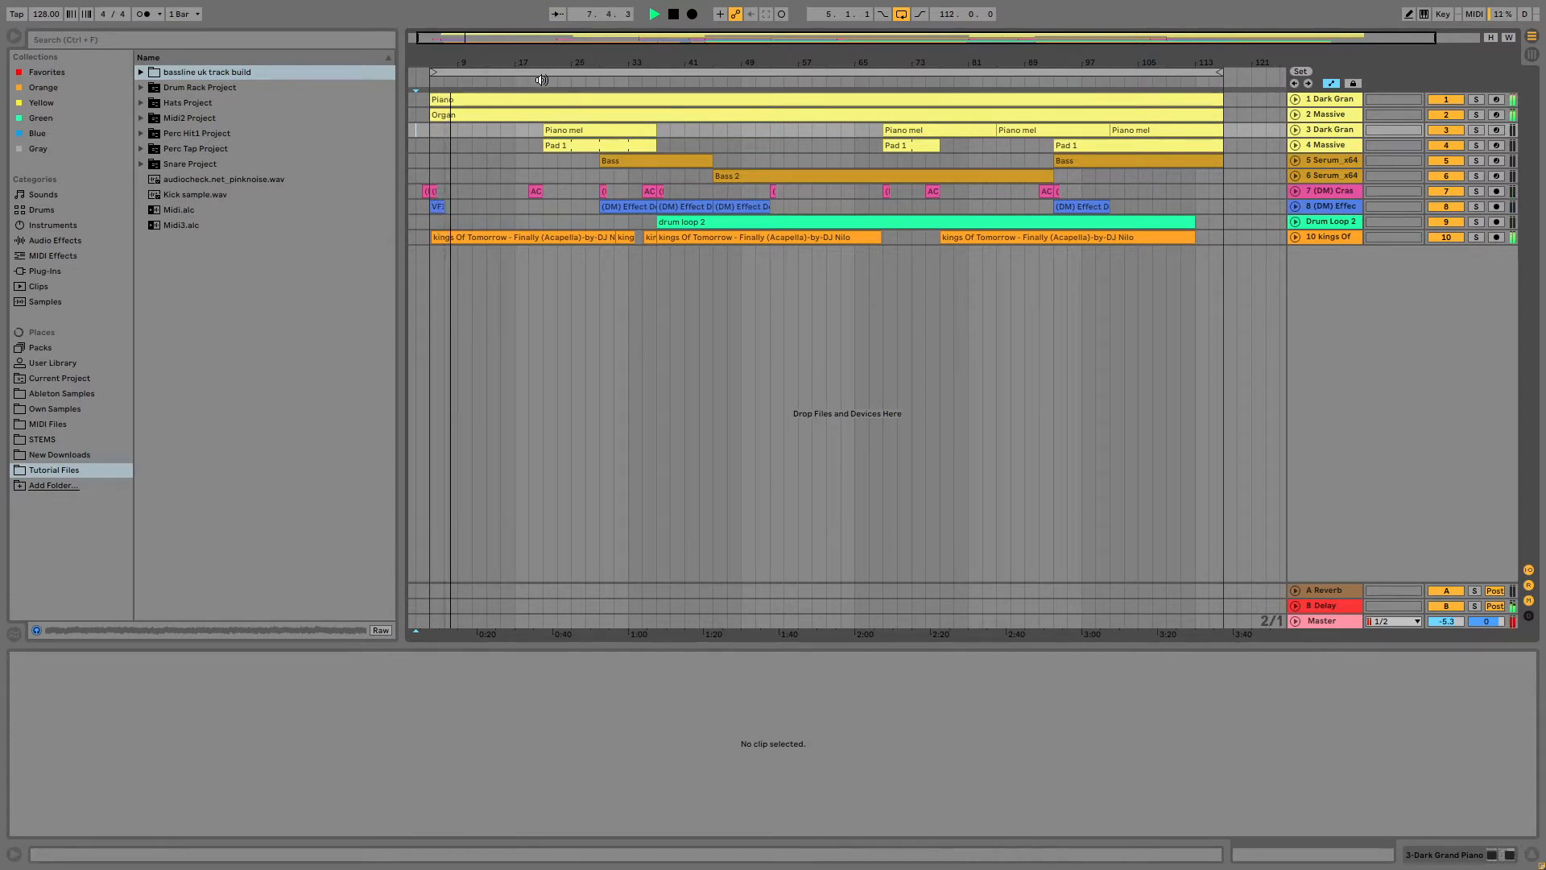
Lower the Master track volume to -7.5 dB and audition the arrangement from bar 21 and again from bar 29.
left_click_drag(1345, 614, 1340, 538)
left_click_drag(1454, 538, 1454, 548)
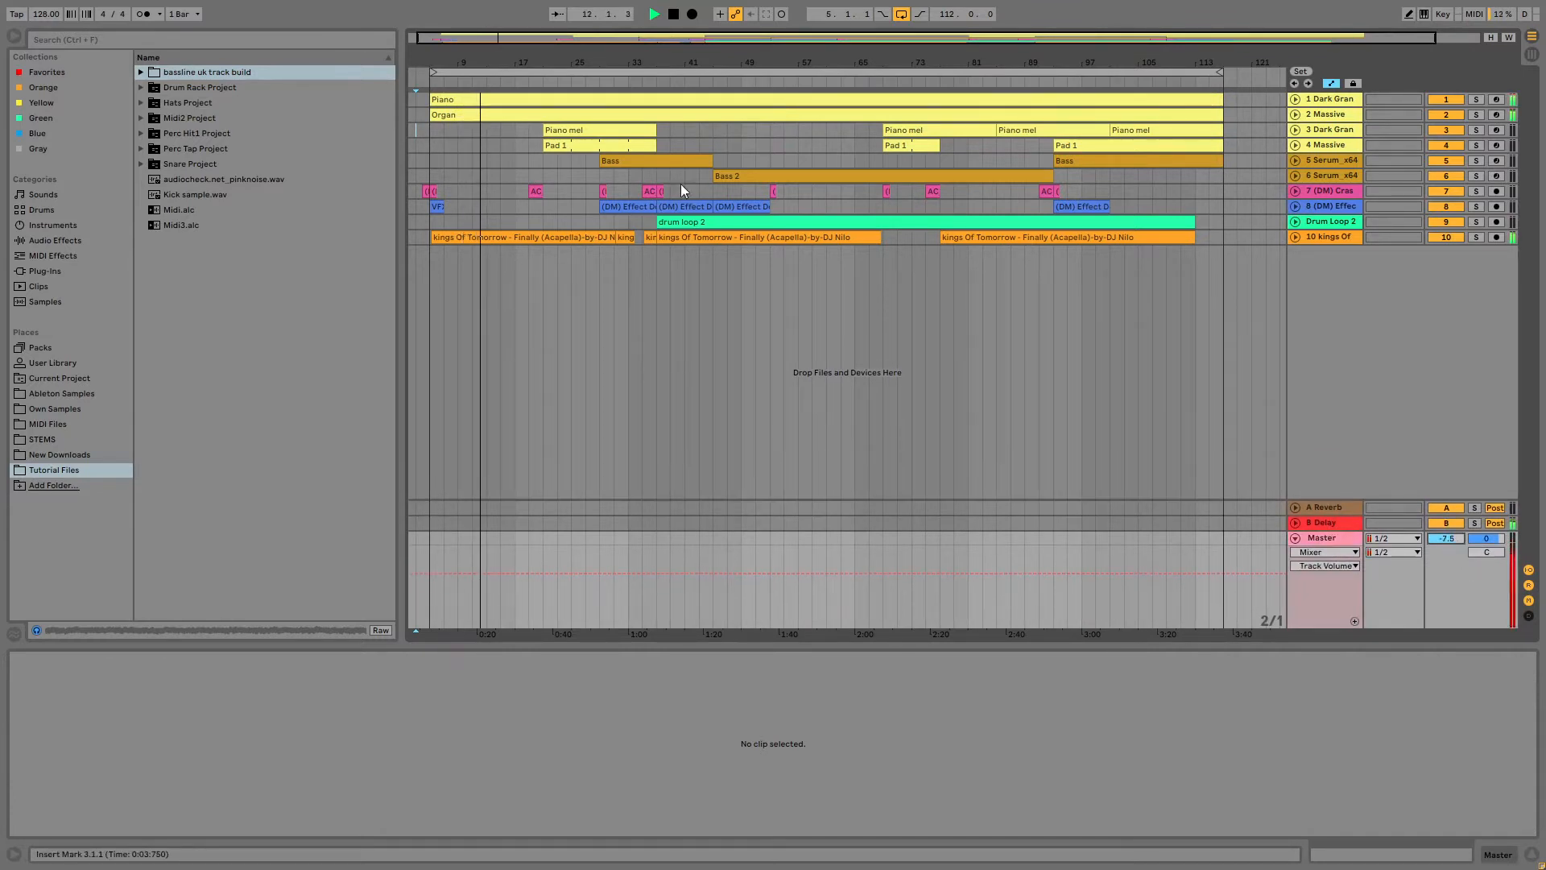
left_click(543, 85)
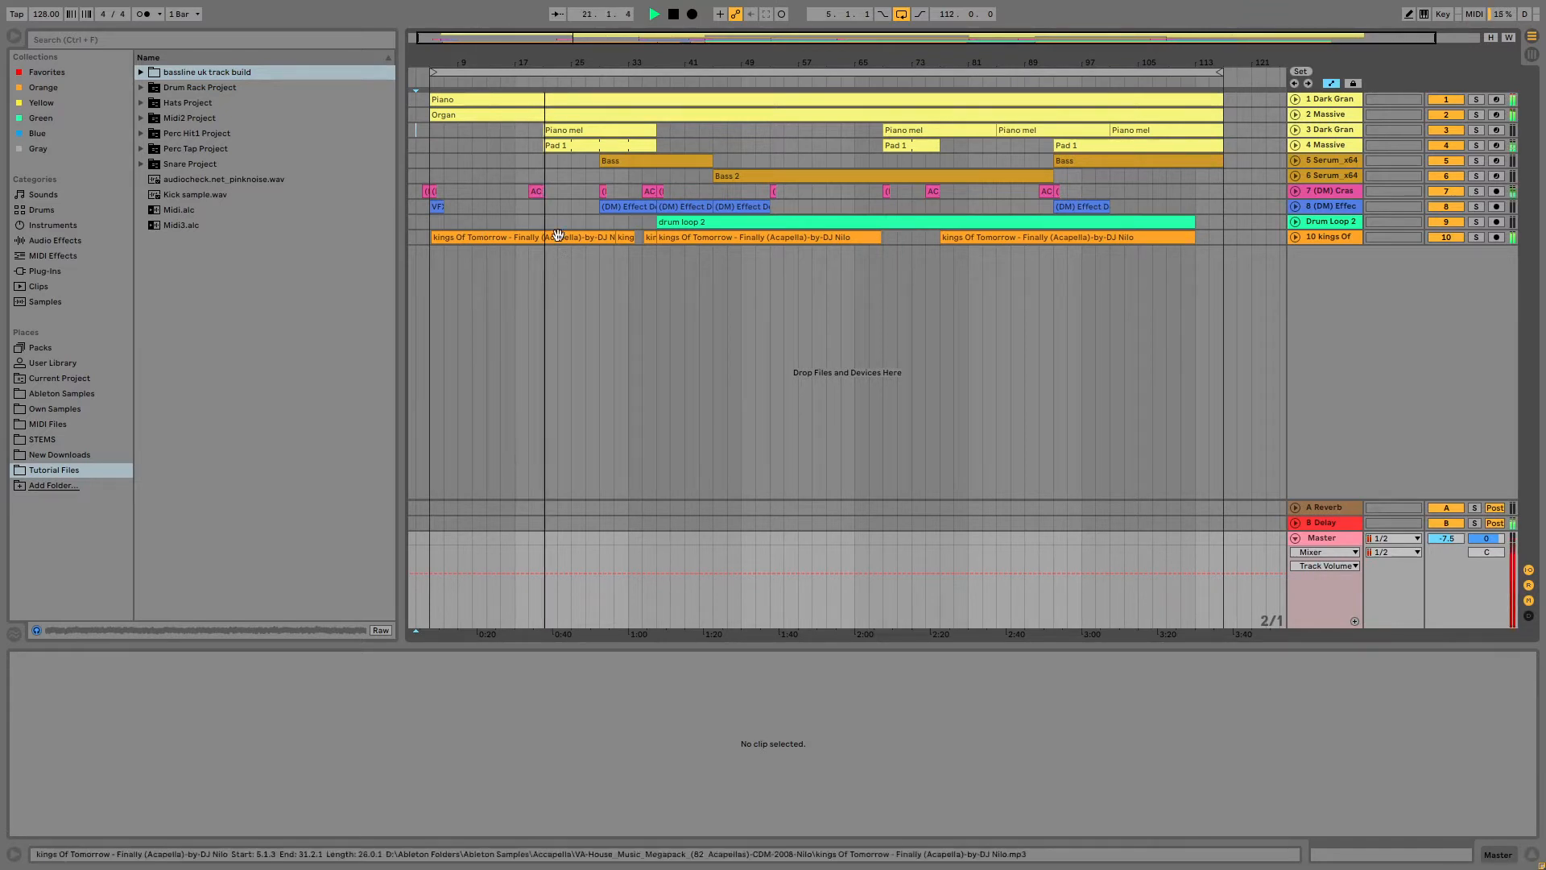
left_click(598, 78)
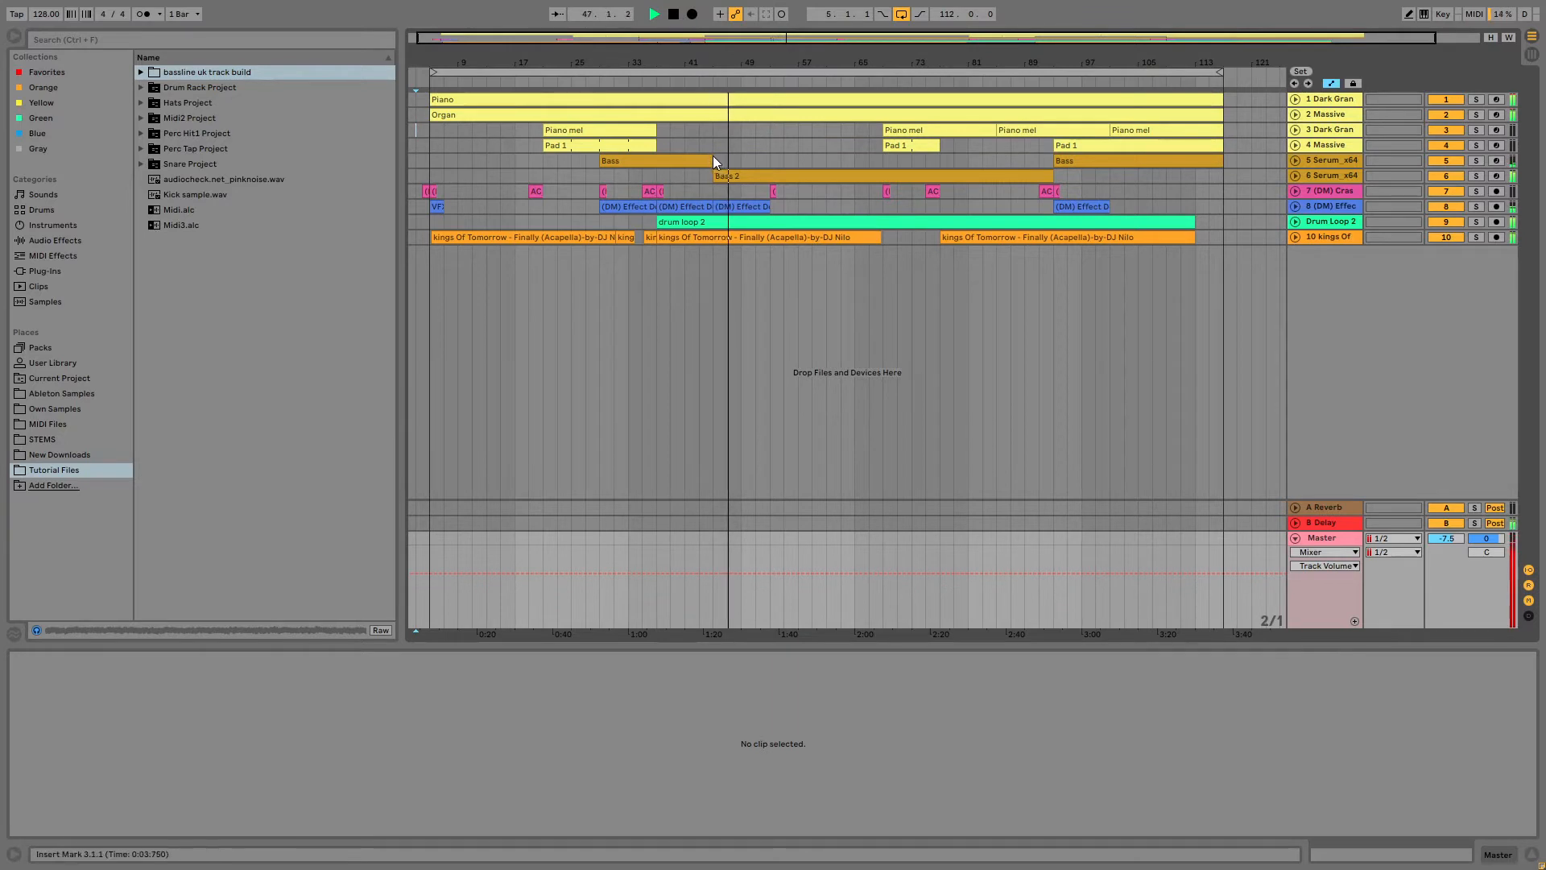
Extend the first Bass clip on track 5 to bar 53 and stop playback.
left_click_drag(710, 158, 770, 159)
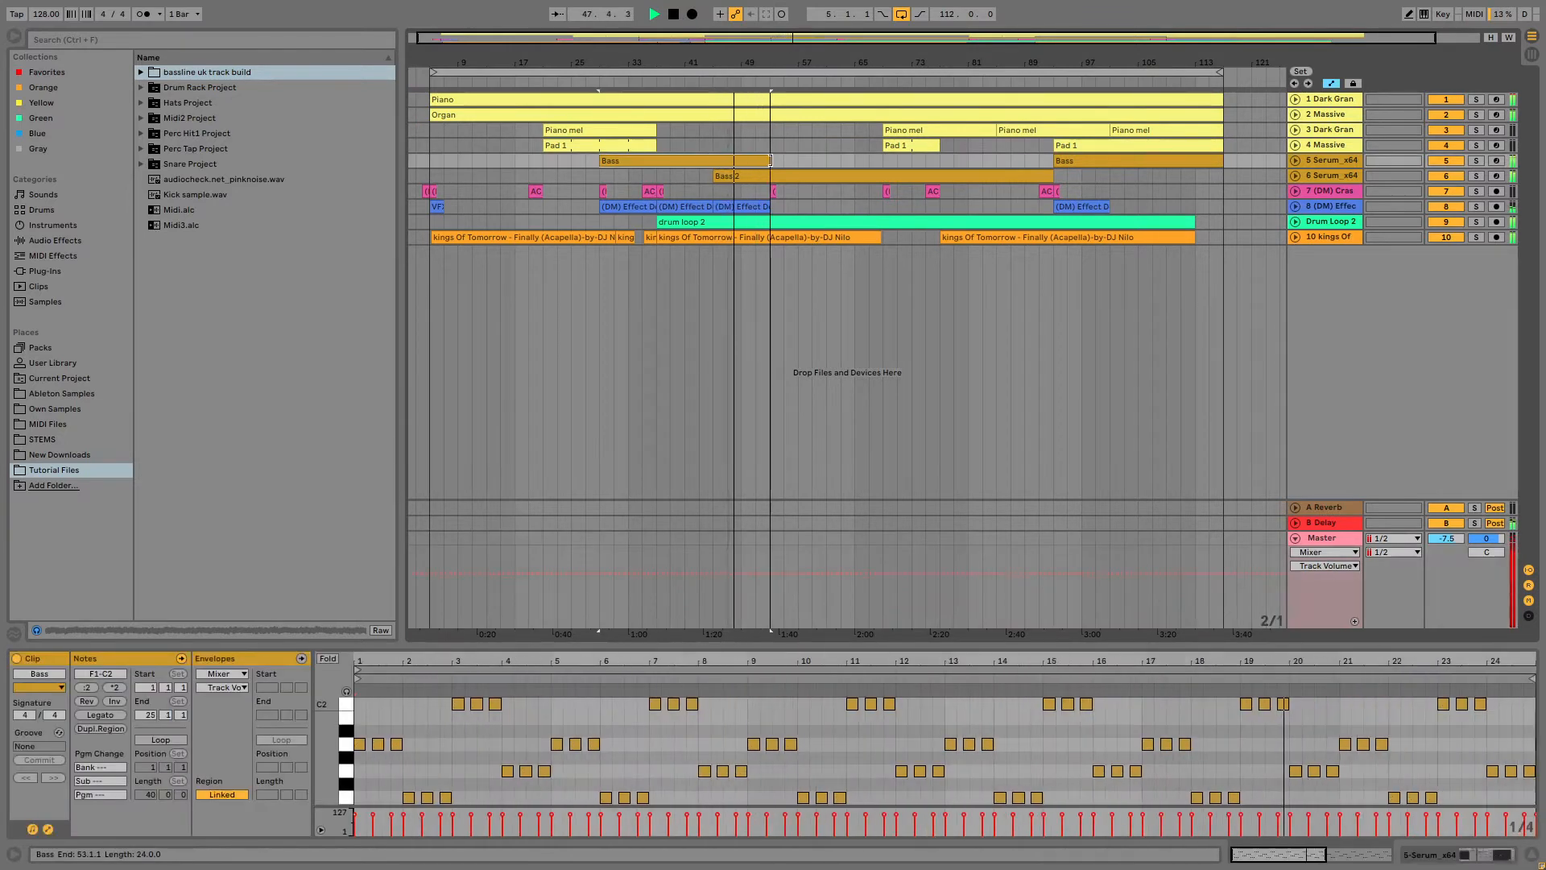
left_click(675, 15)
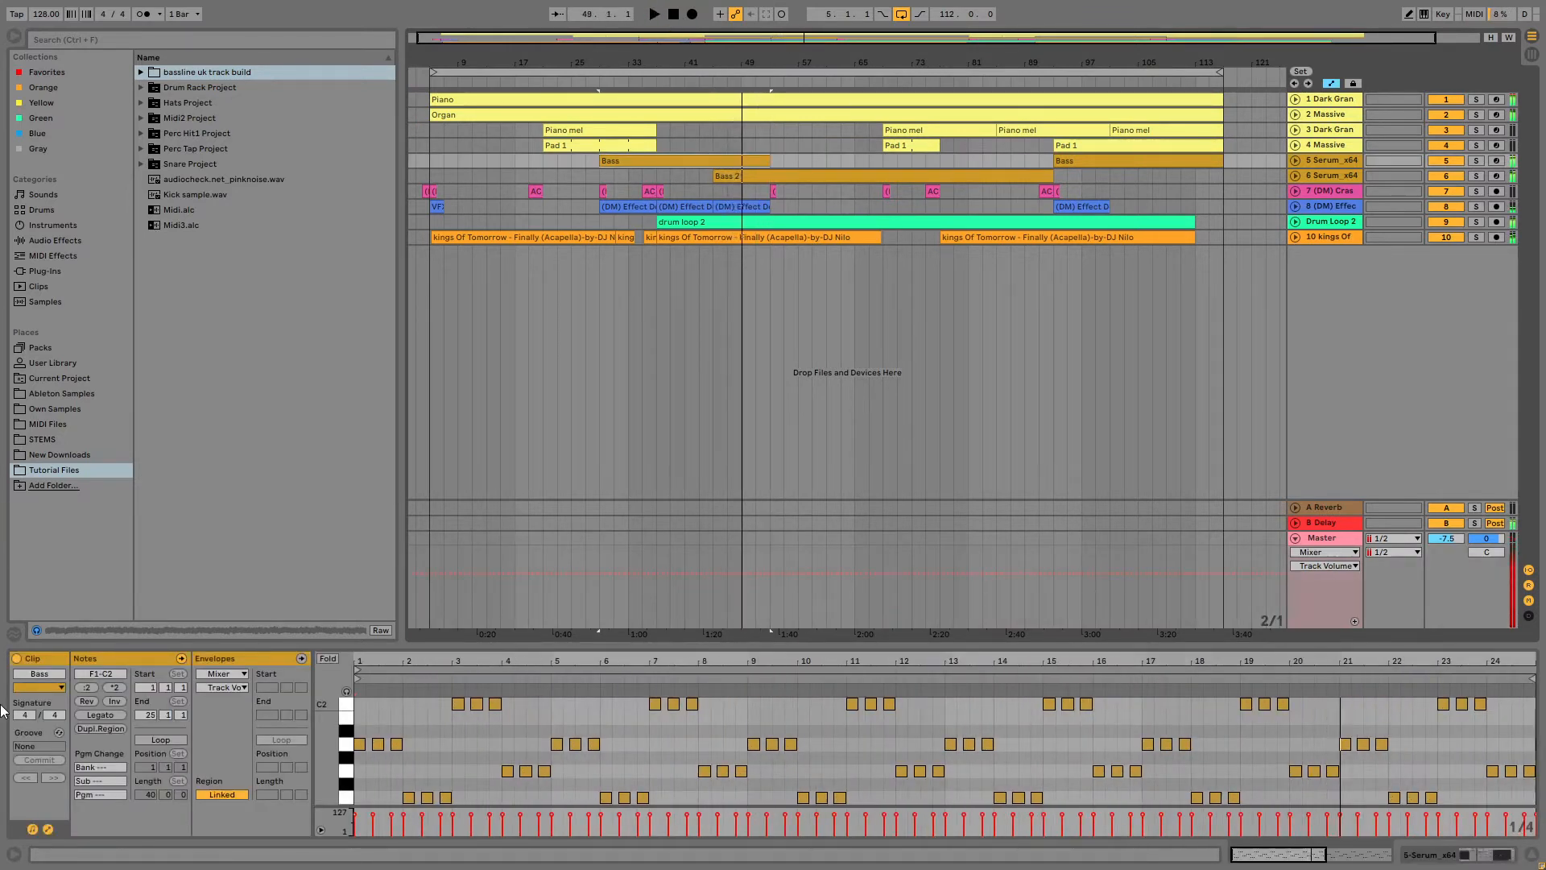
left_click(713, 377)
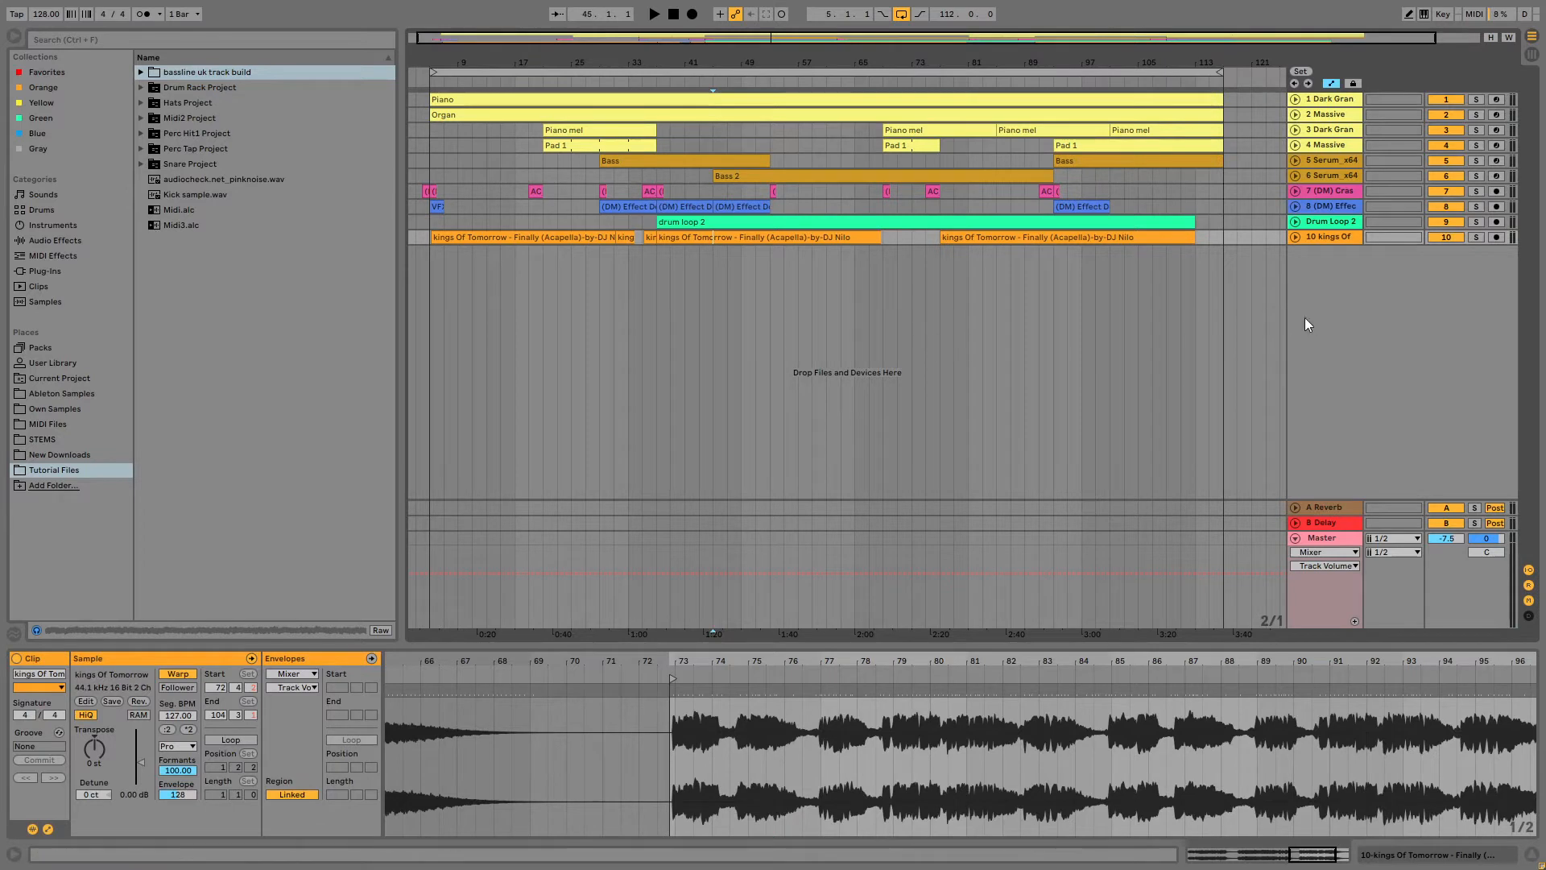
Place audiocheck.net_pinknoise.wav on a new audio track at bar 5 and extend the clip to bar 117.
left_click(1298, 392)
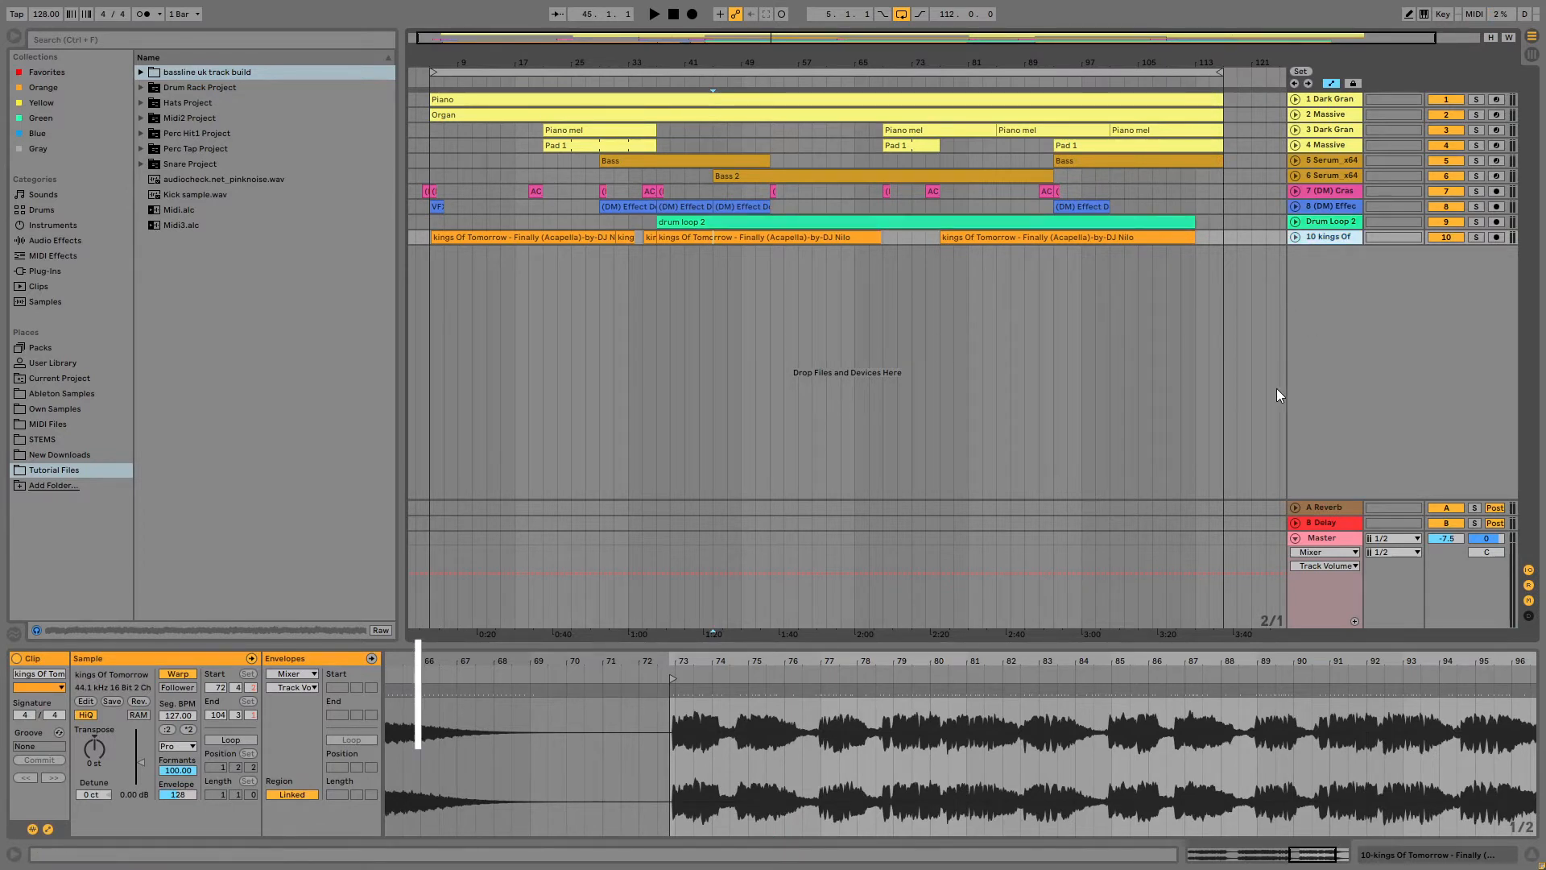
left_click(311, 346)
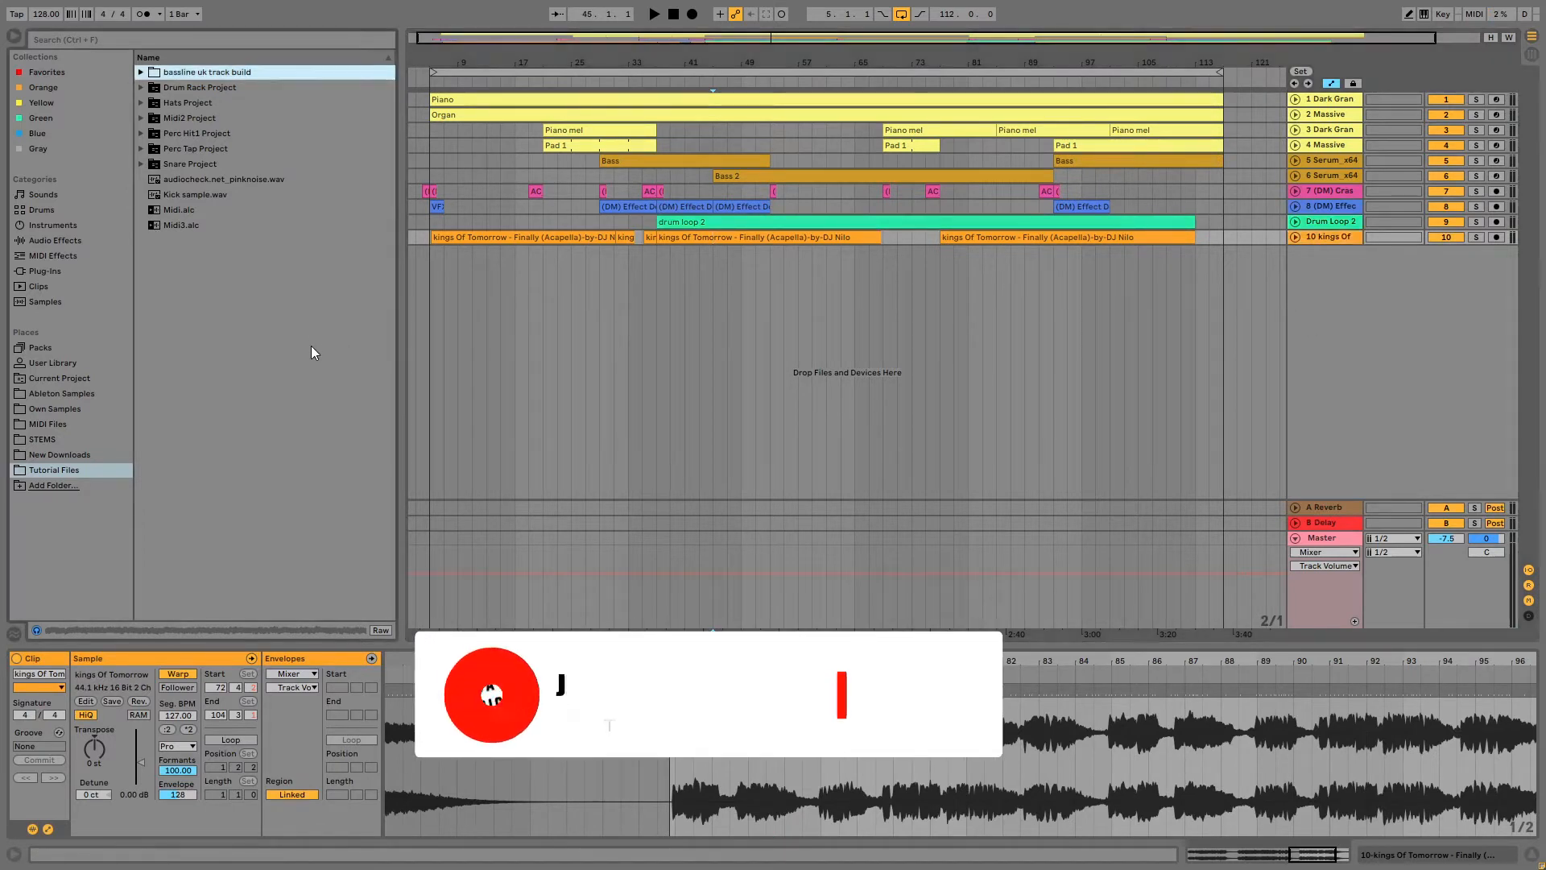
left_click(220, 181)
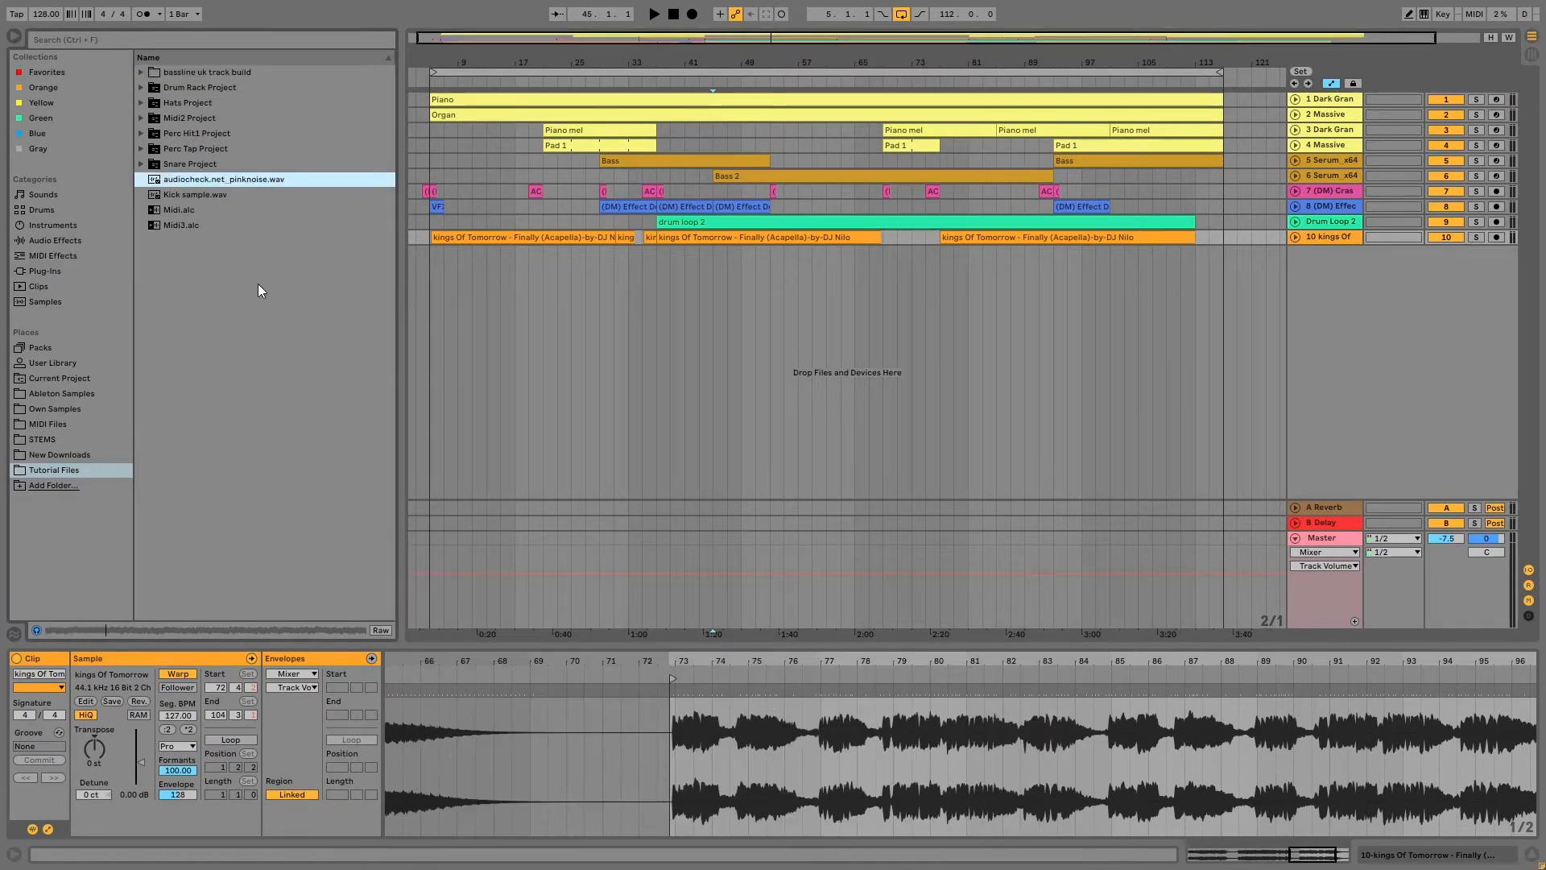
left_click(192, 229)
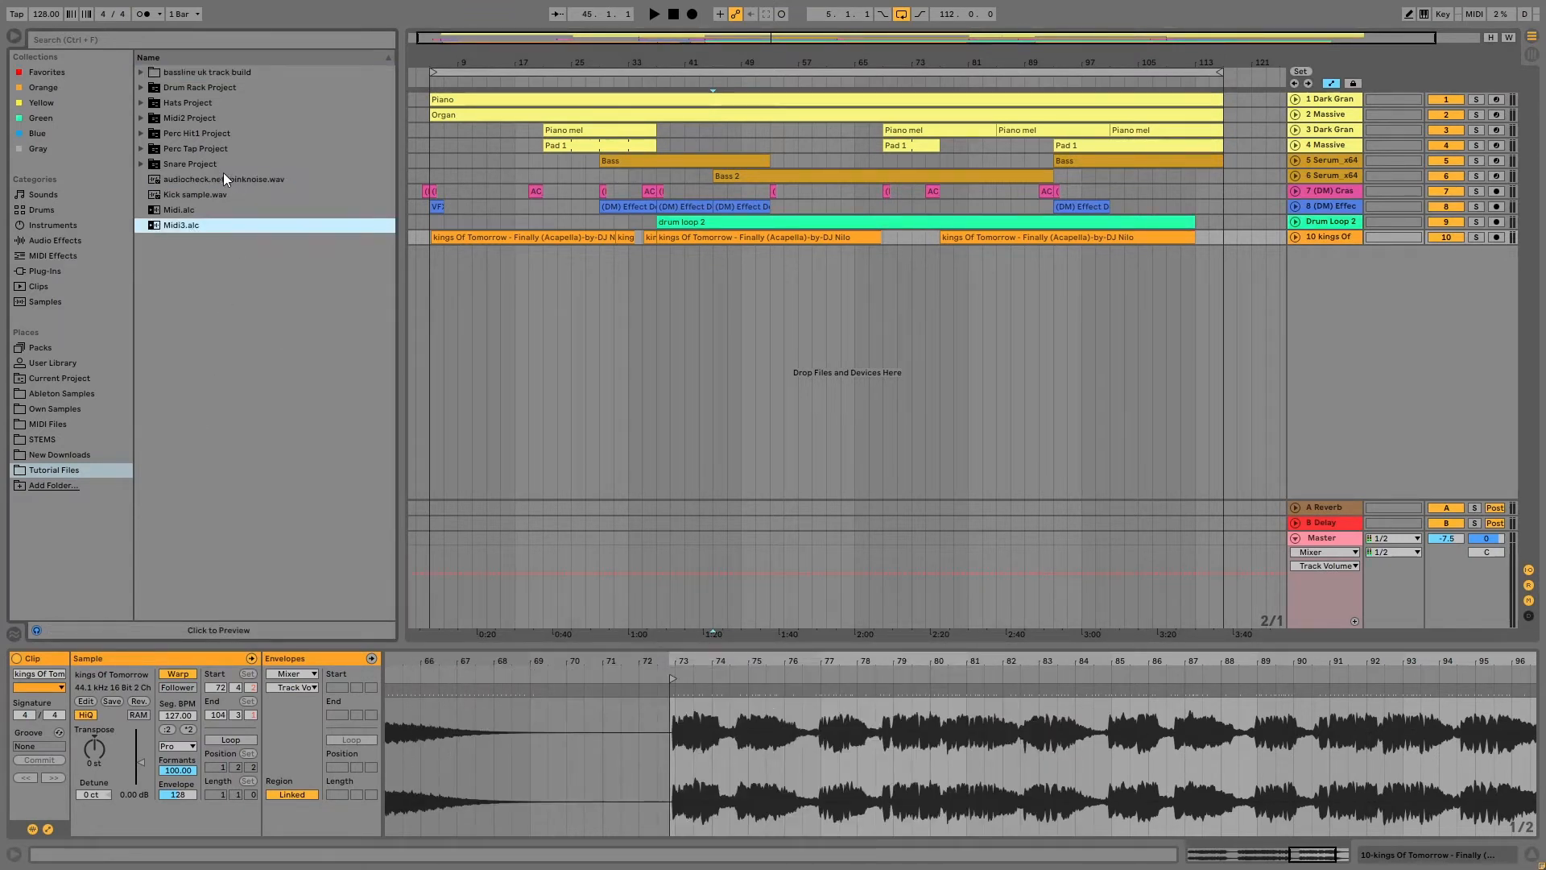
left_click_drag(181, 179, 431, 306)
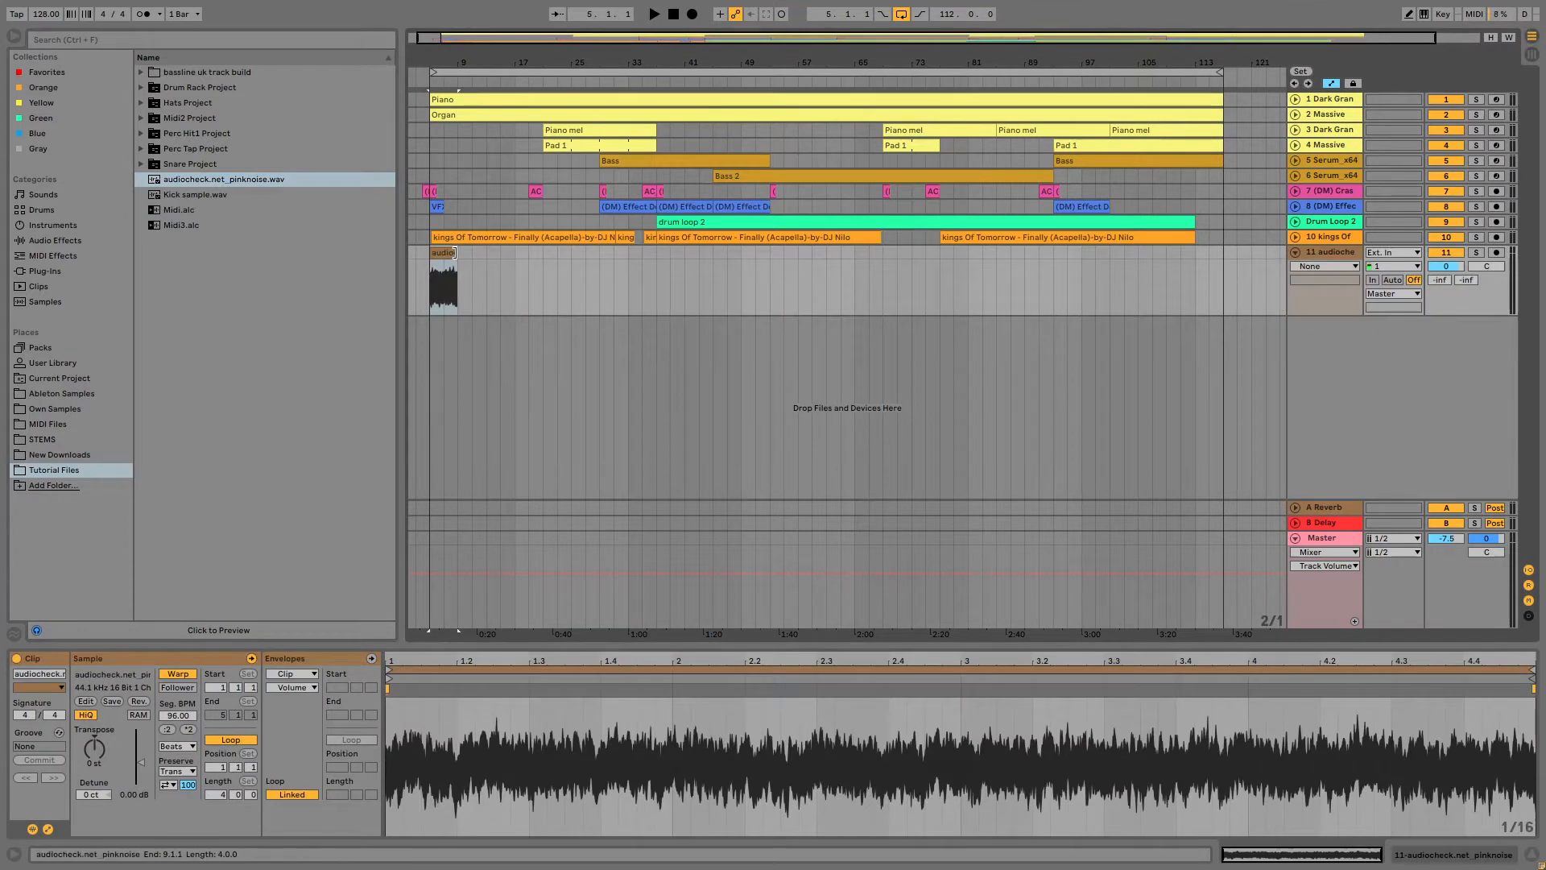
left_click_drag(1253, 282, 1223, 282)
Set the pink noise track's volume to -6.0 dB and audition it in solo.
left_click_drag(1454, 265, 1453, 280)
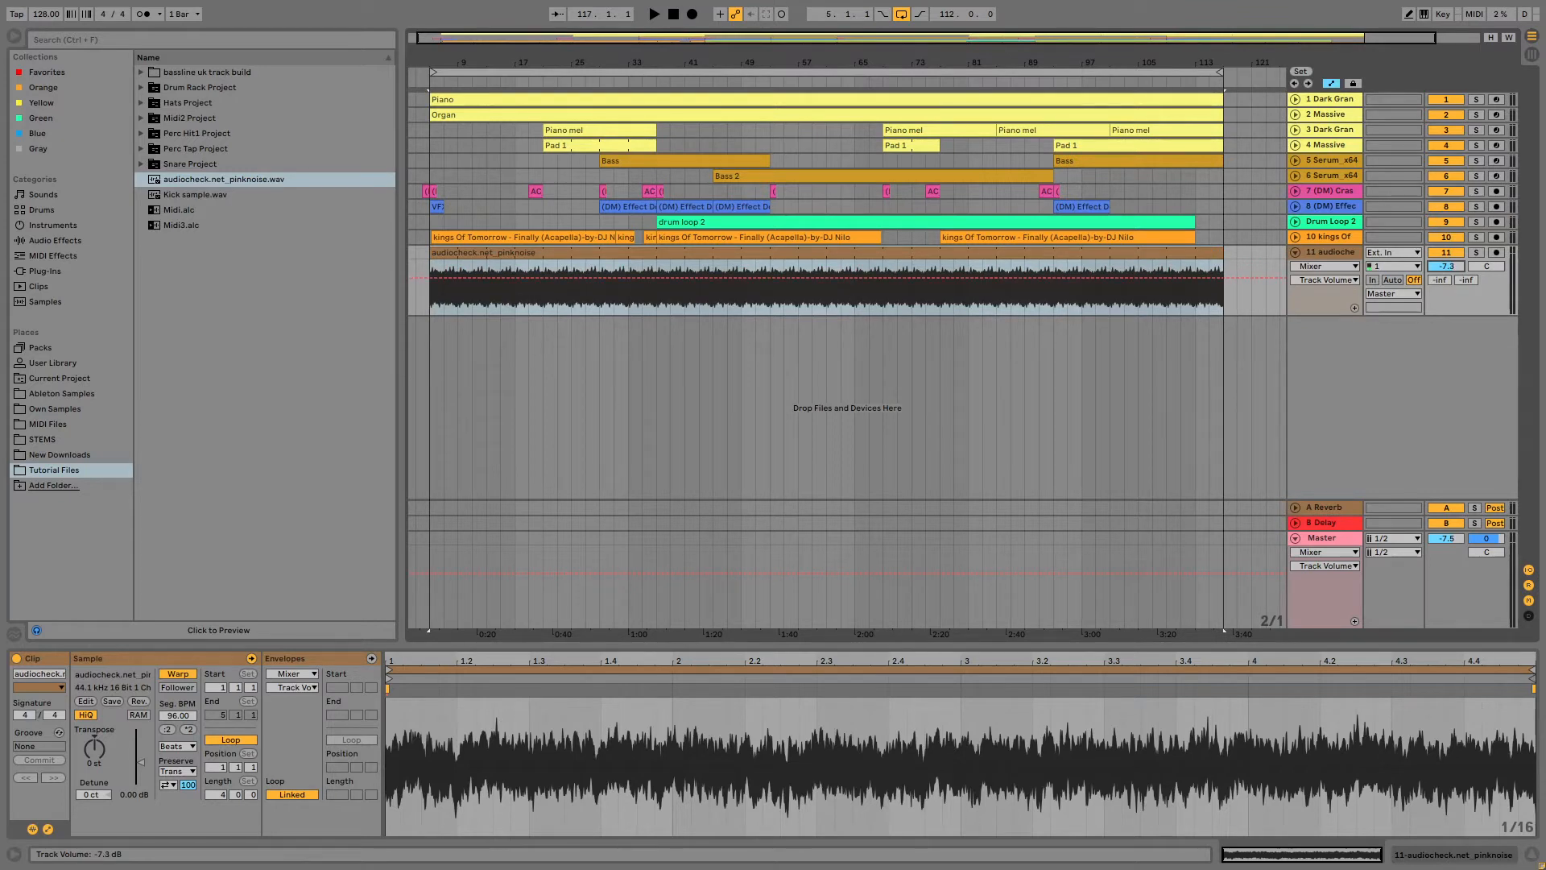
left_click_drag(1446, 266, 1446, 260)
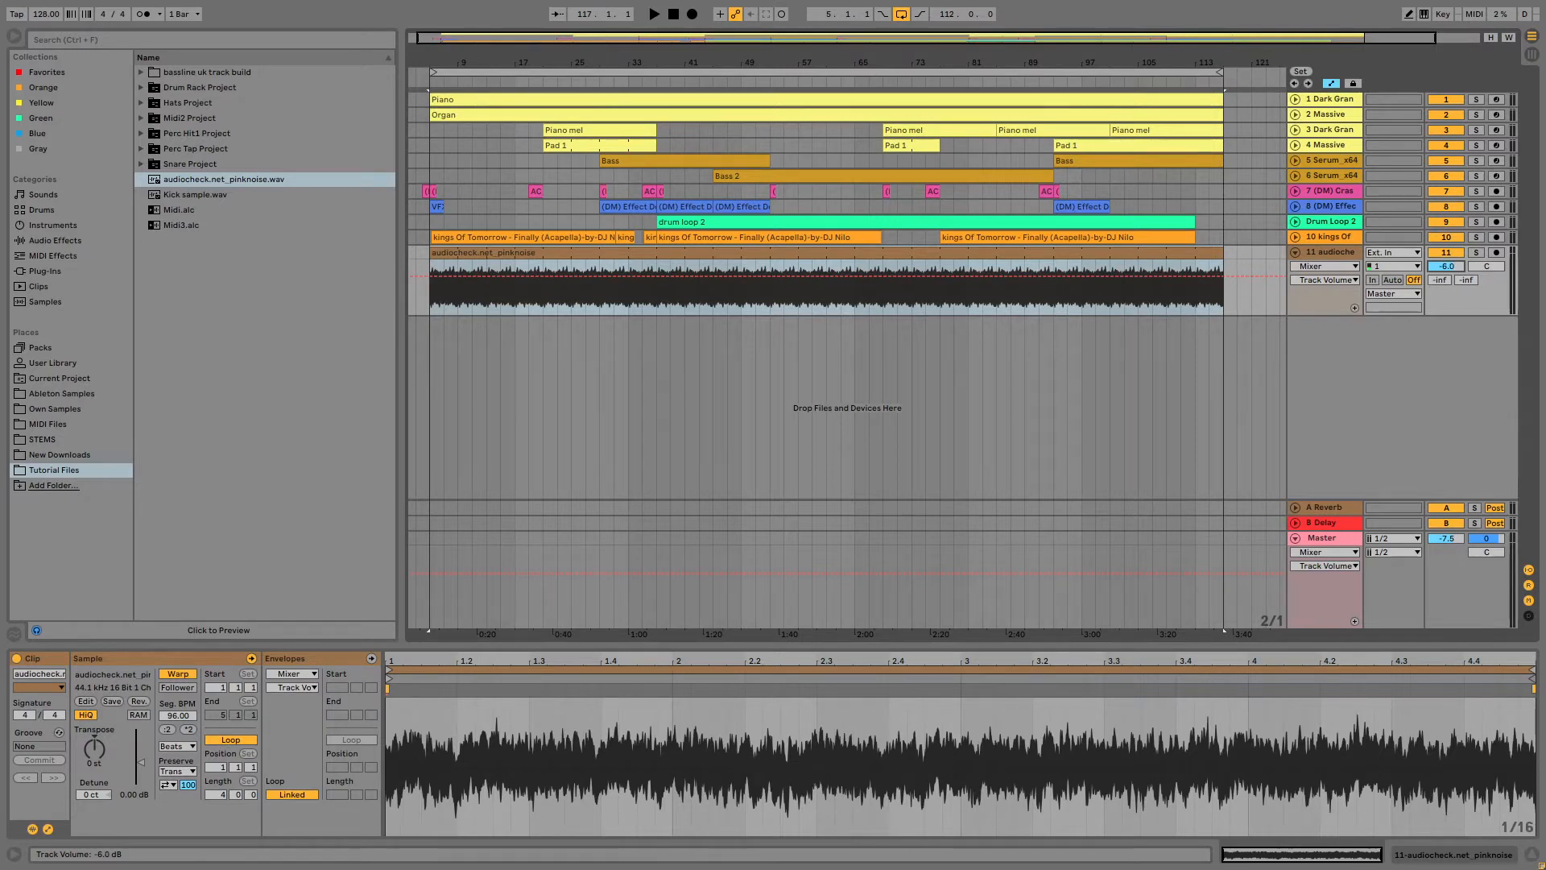
left_click(1475, 253)
key("space")
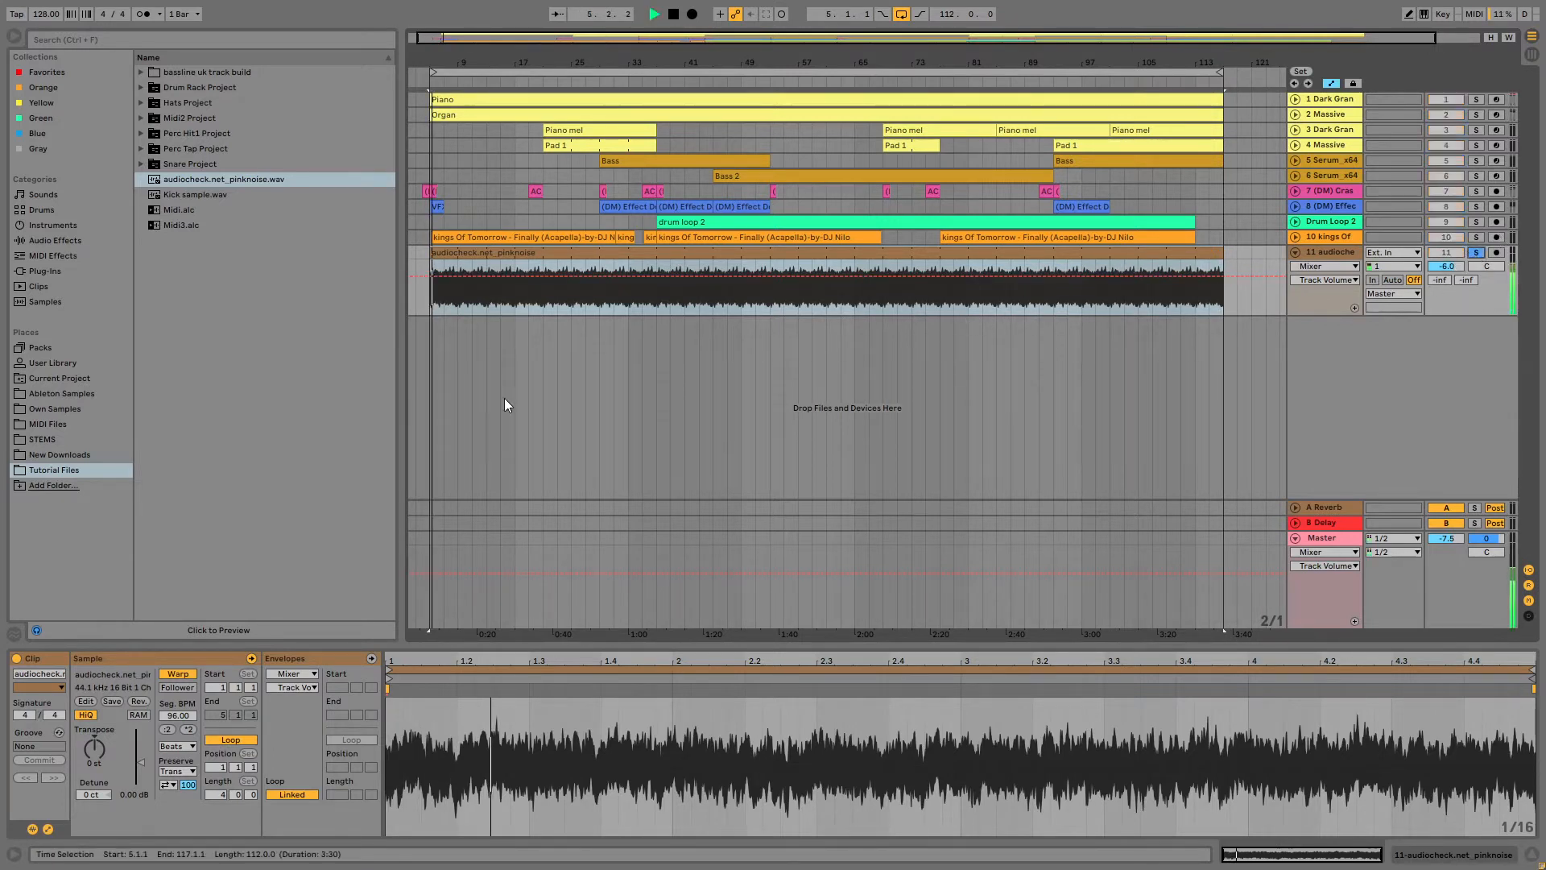
key("space")
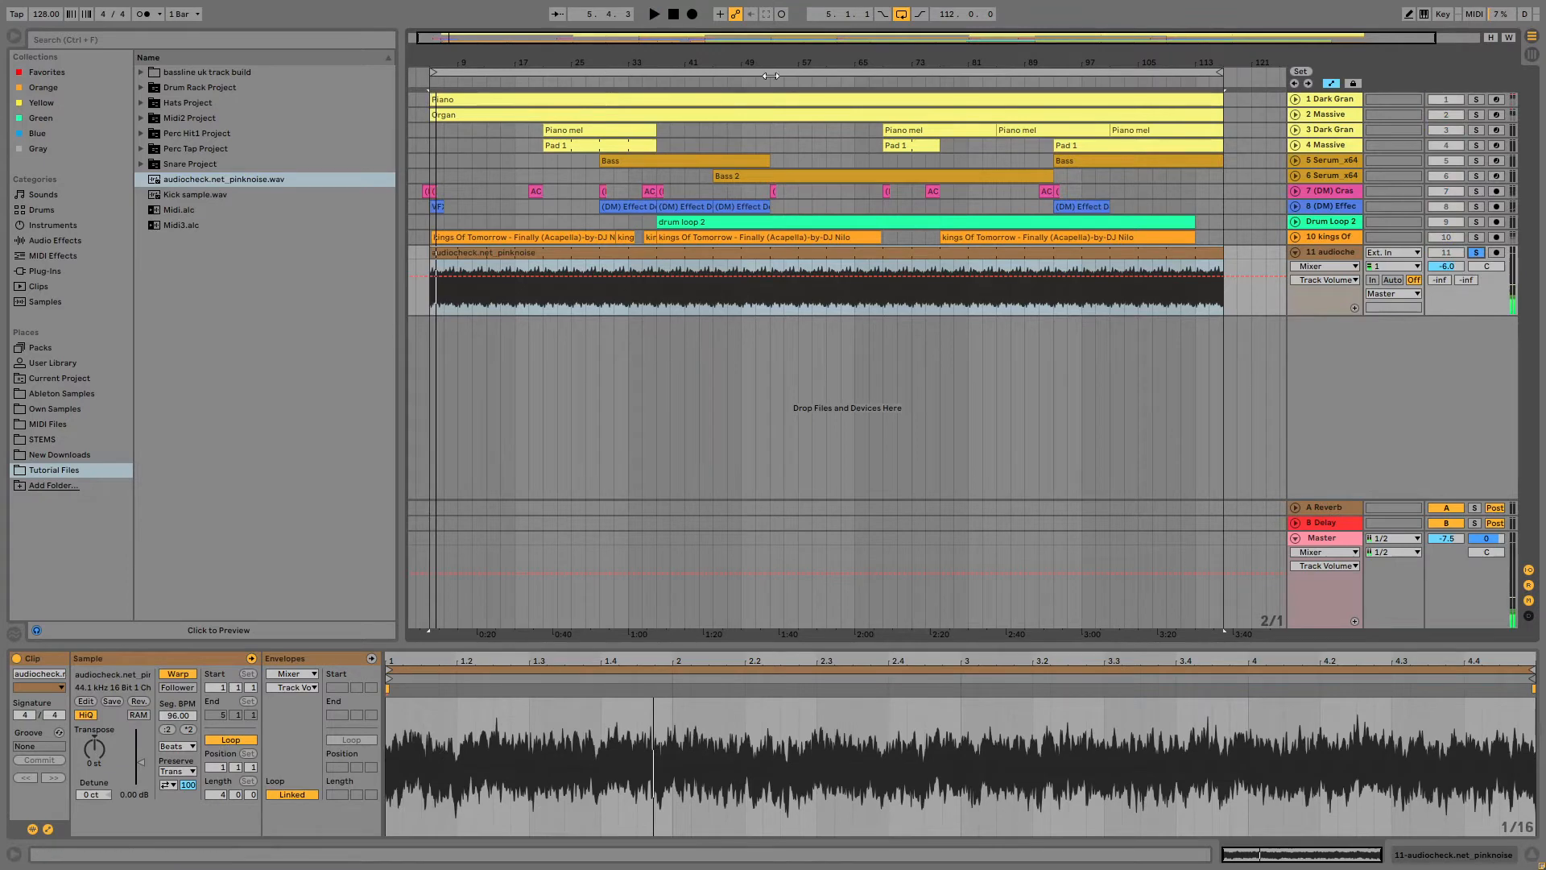
Solo the Piano track together with the pink noise and lower the piano volume to -20.0 dB during playback.
left_click(464, 102)
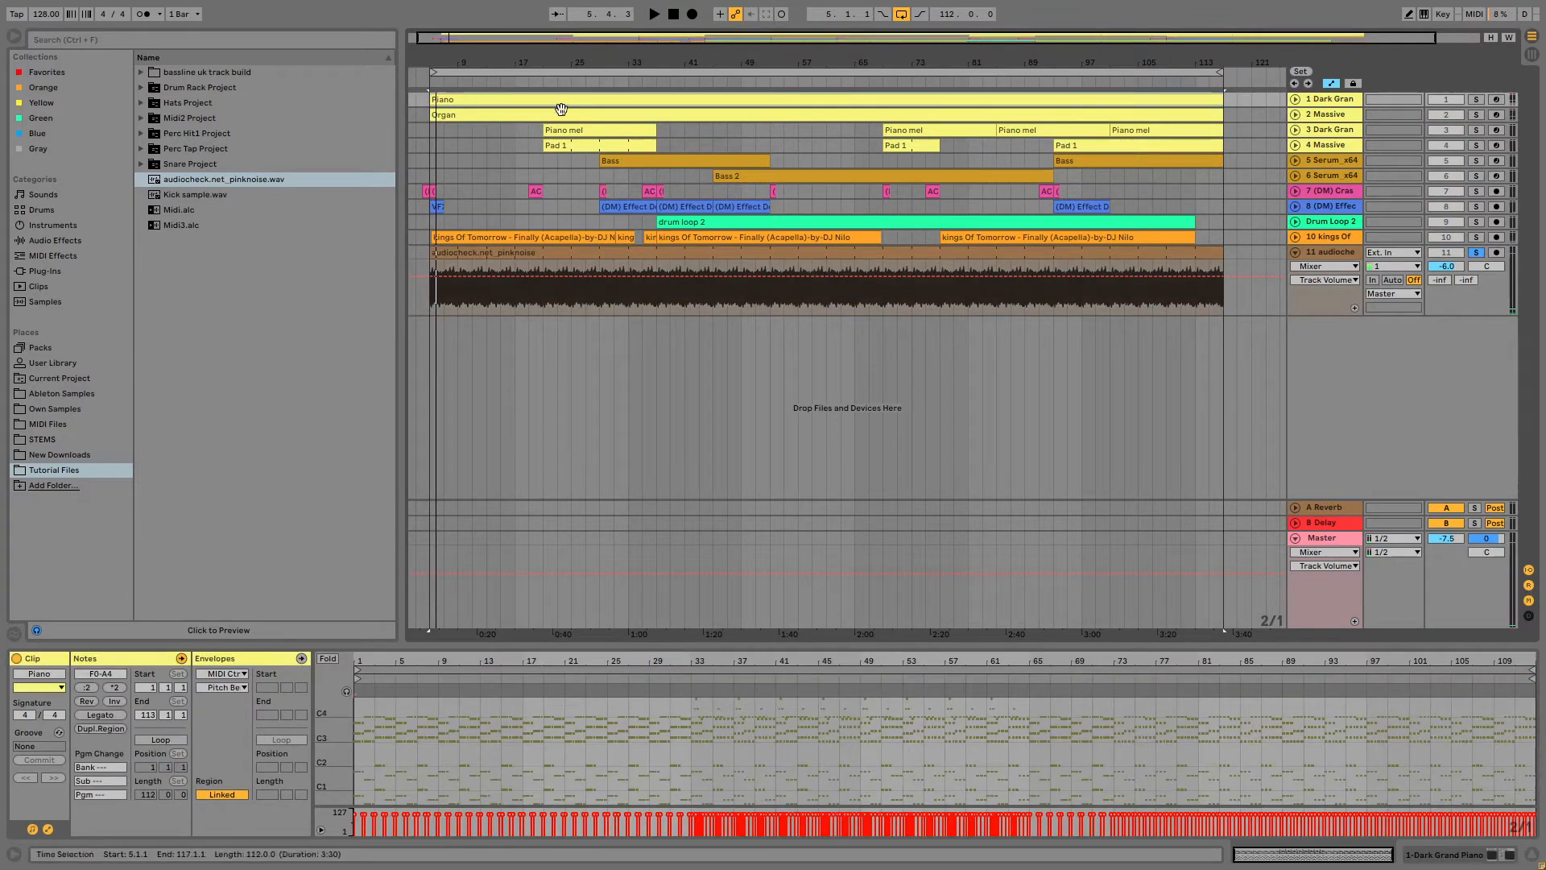
left_click(1295, 100)
left_click(1478, 99)
left_click(654, 18)
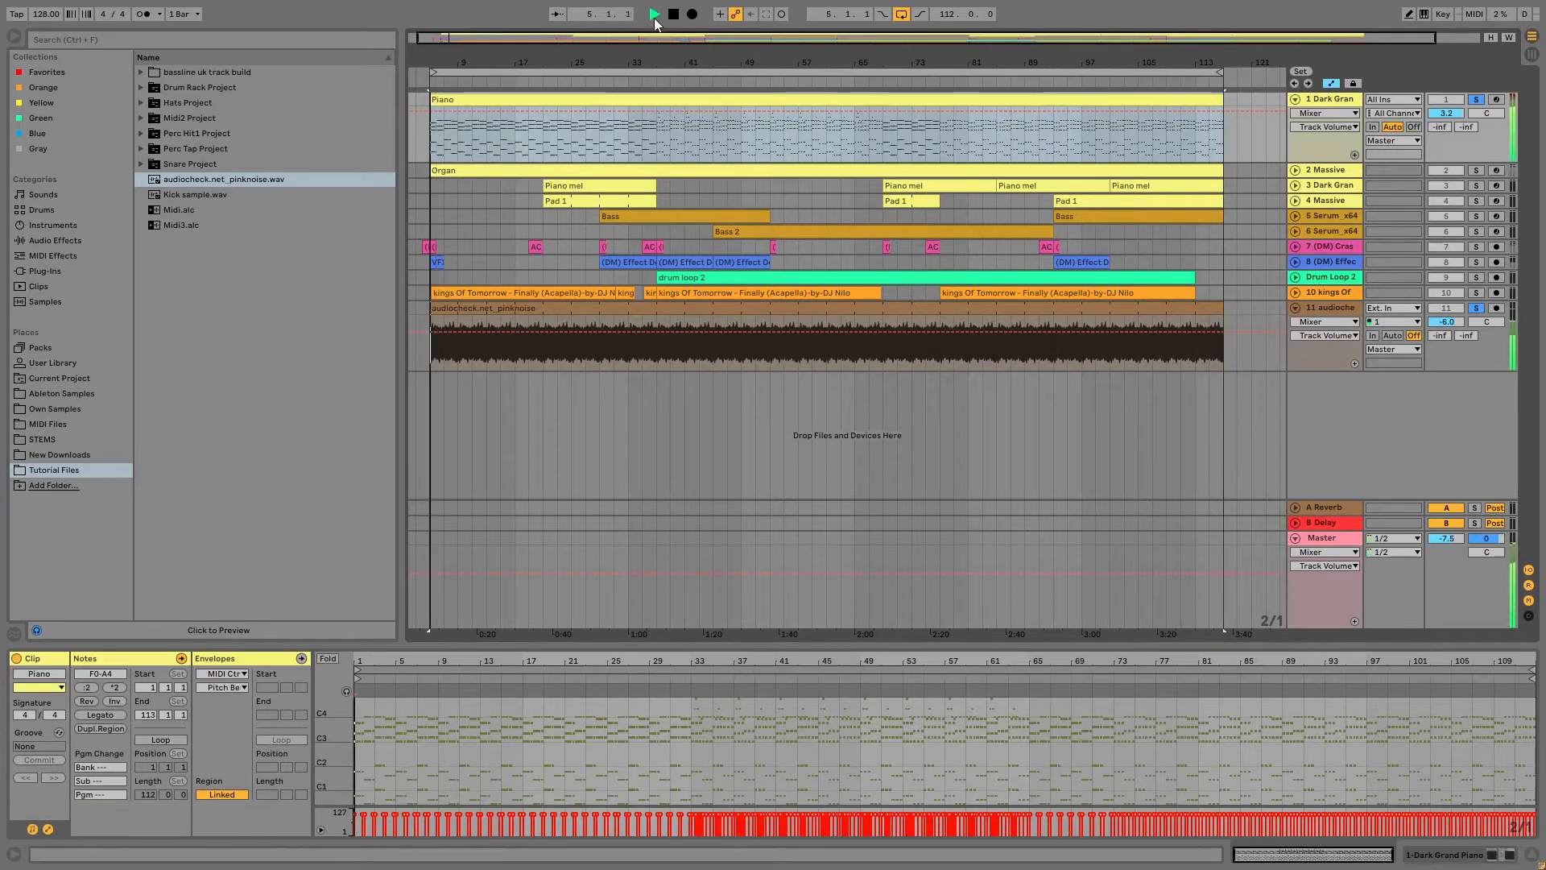
left_click_drag(1446, 113, 1447, 164)
key("space")
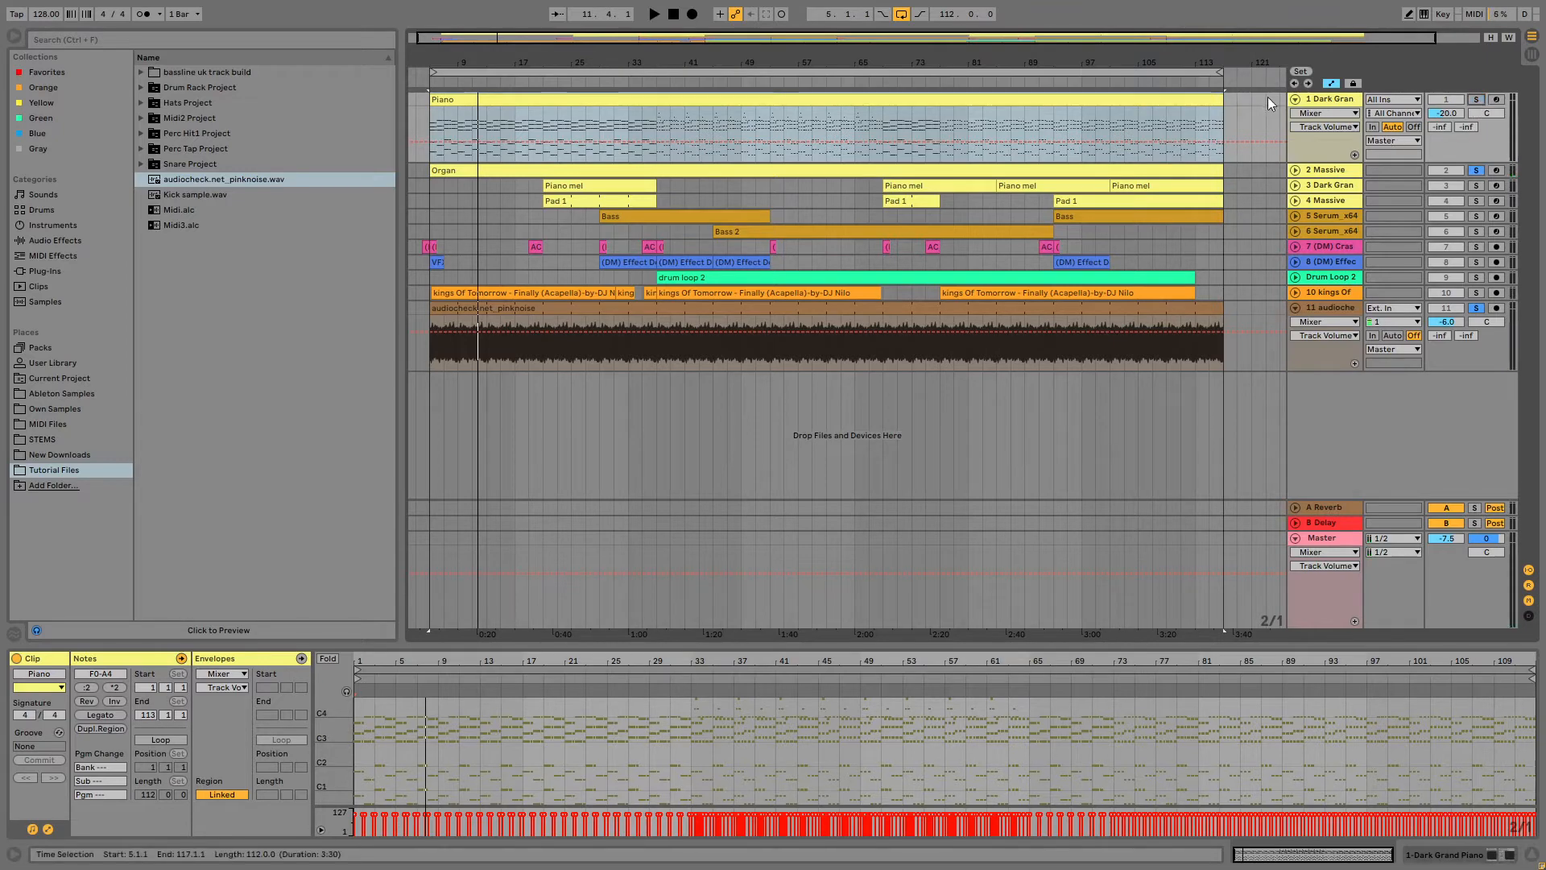
left_click(1293, 99)
Lower the Organ track's volume to -15.1 dB against the pink noise, then unsolo both tracks and stop playback.
left_click(522, 116)
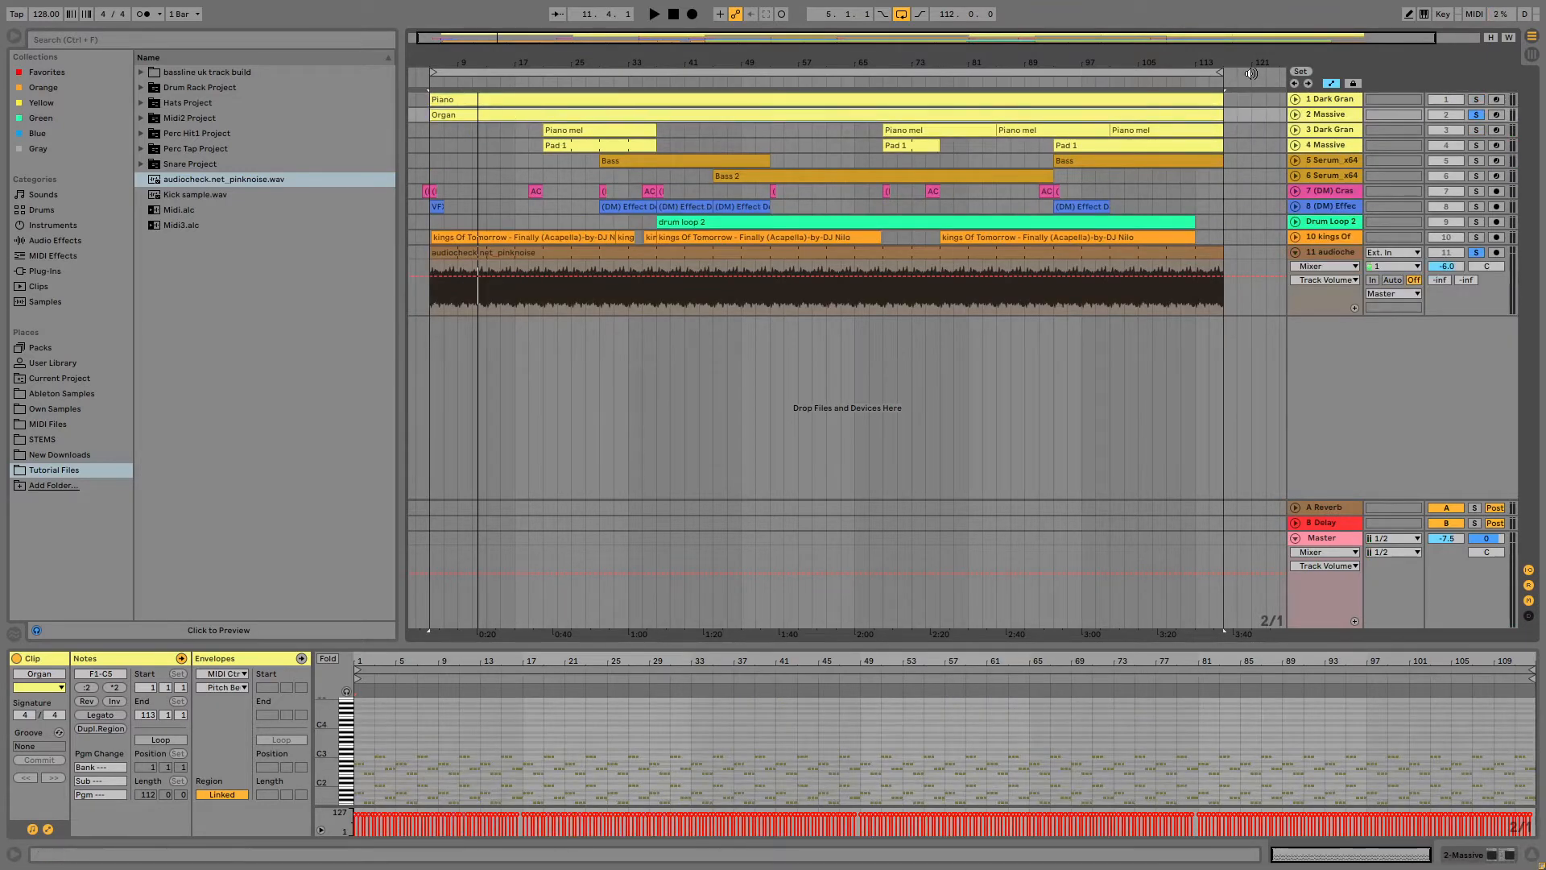
key("space")
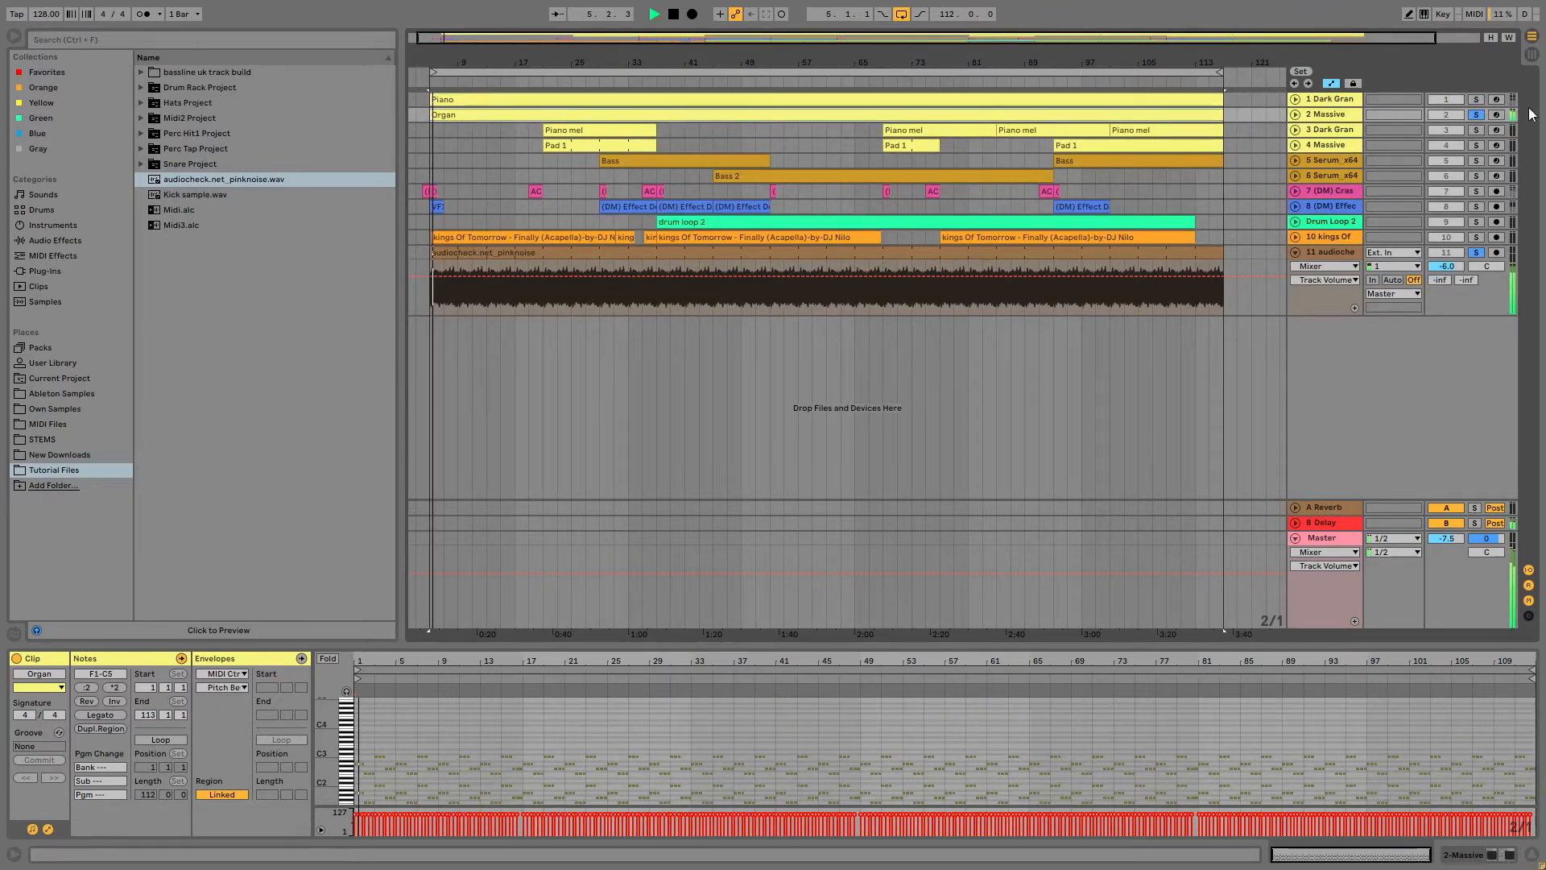
left_click(1295, 115)
left_click_drag(1447, 129, 1447, 161)
left_click(1478, 116)
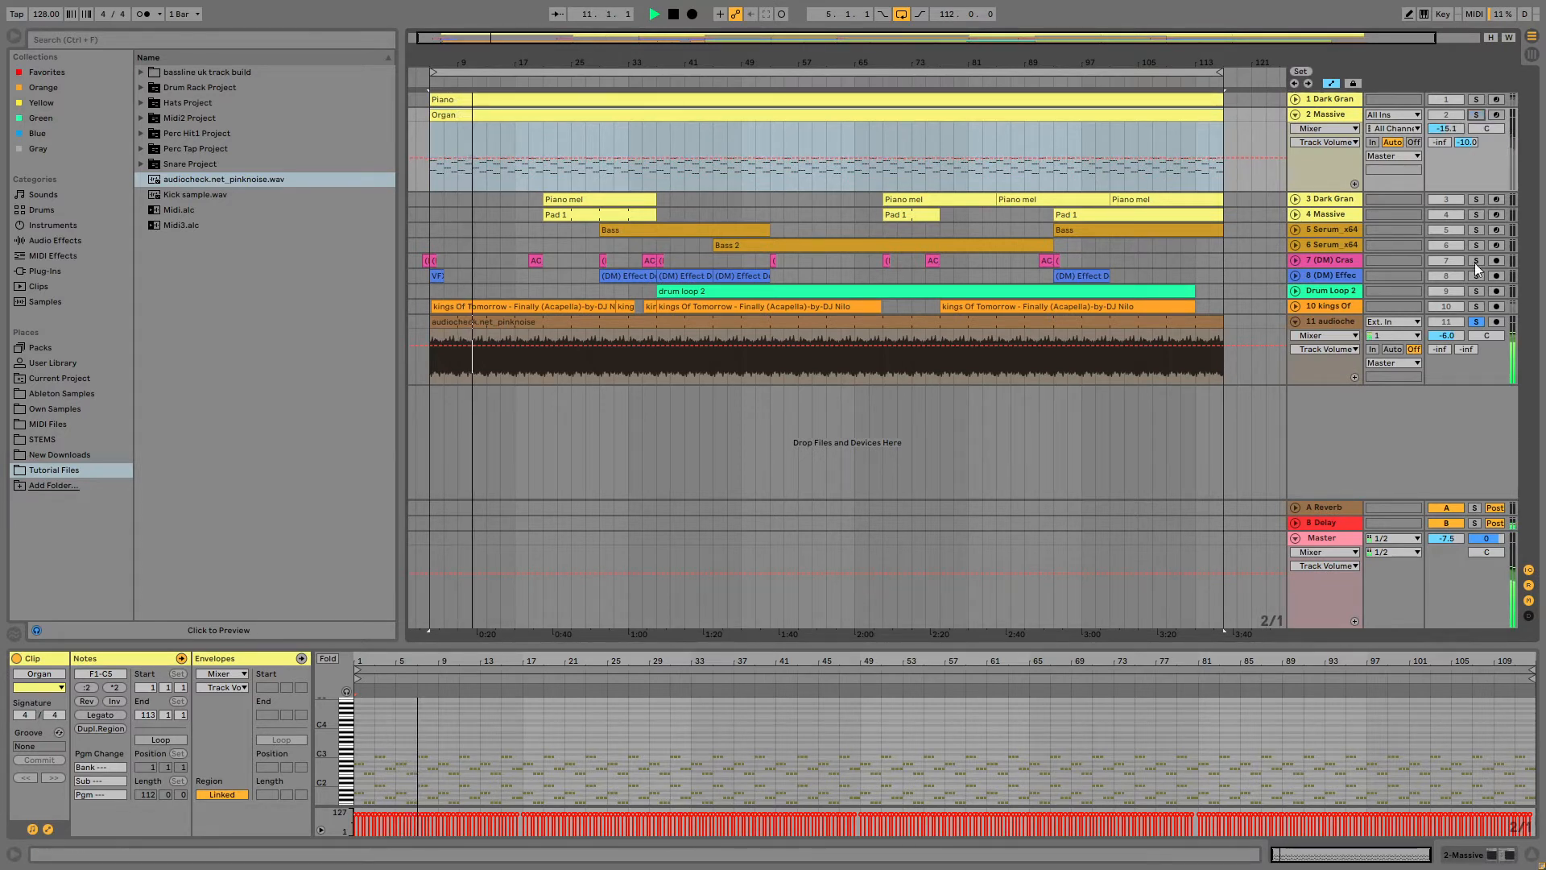
left_click(1476, 322)
key("space")
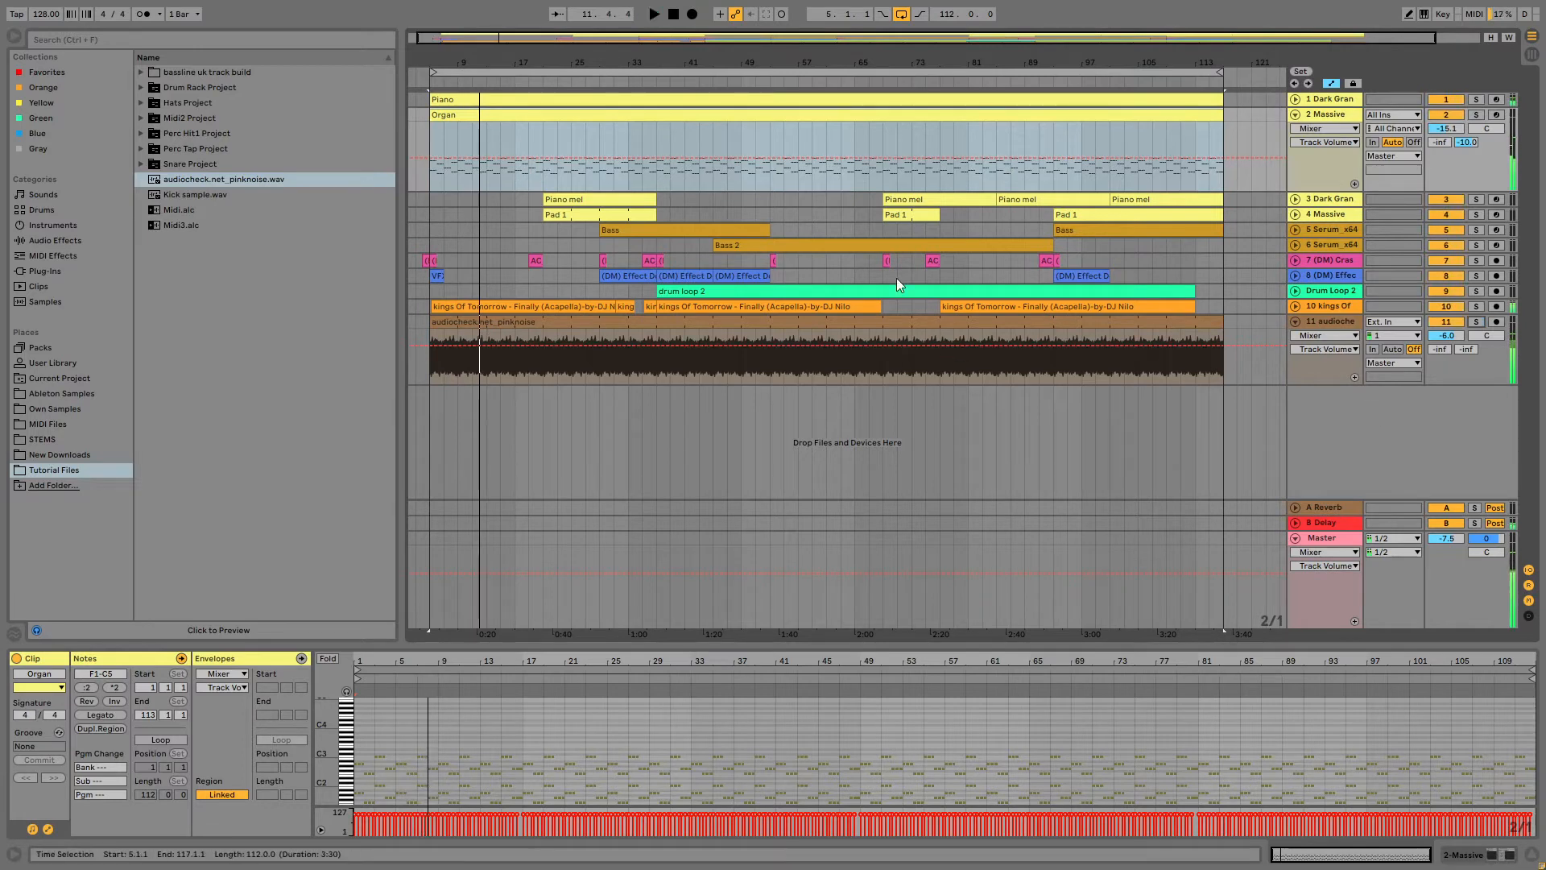
Play the Kings Of Tomorrow acapella against the soloed pink noise and set the vocal track's volume to -3.9 dB.
left_click(493, 307)
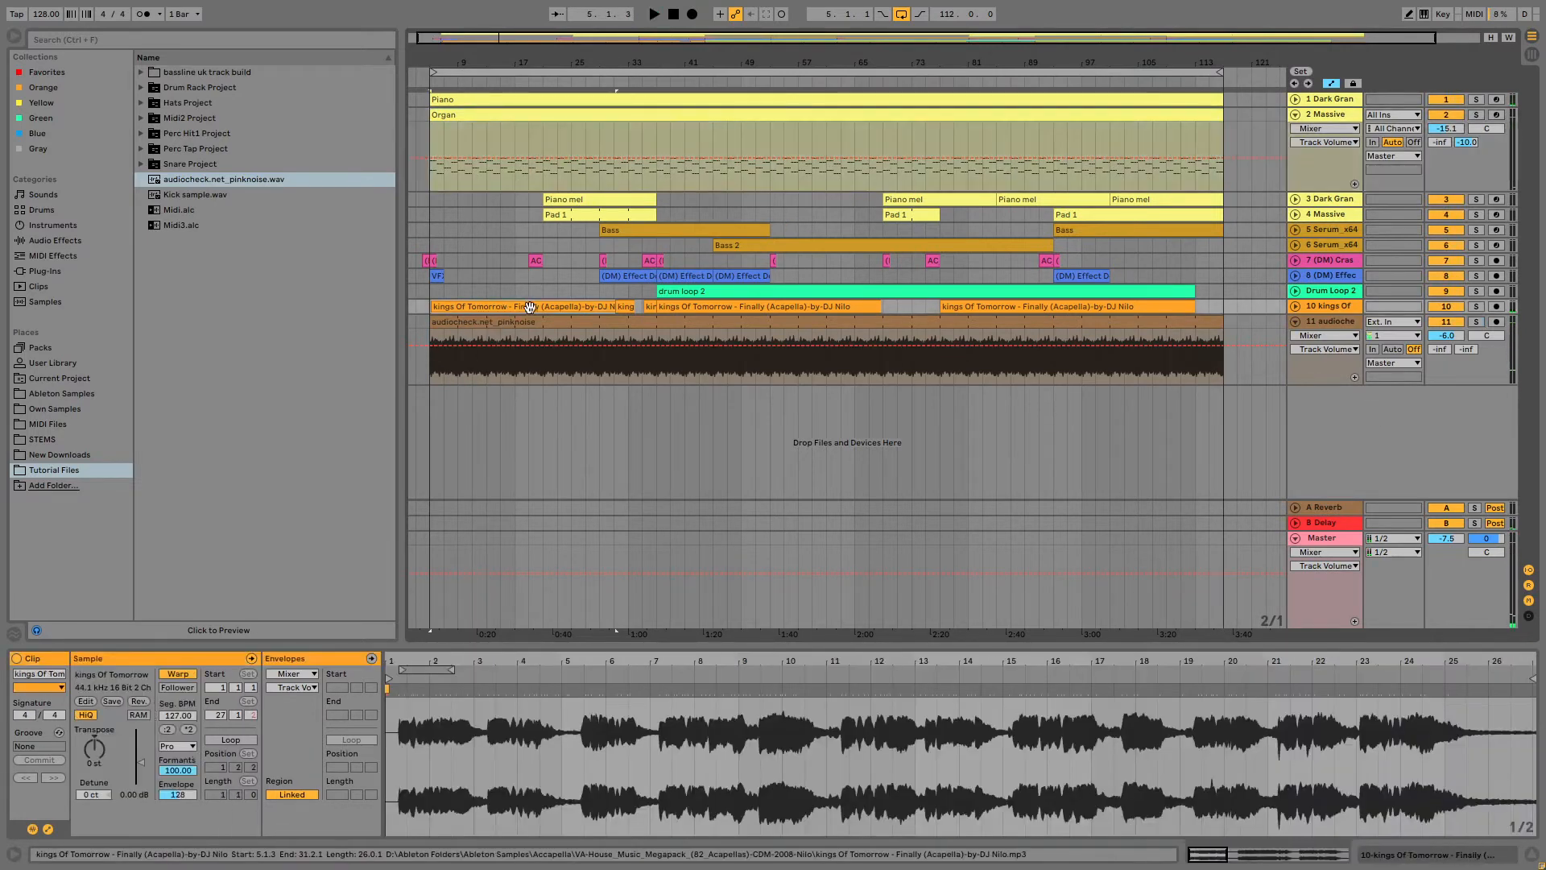
left_click(1476, 322)
key("space")
left_click(1296, 307)
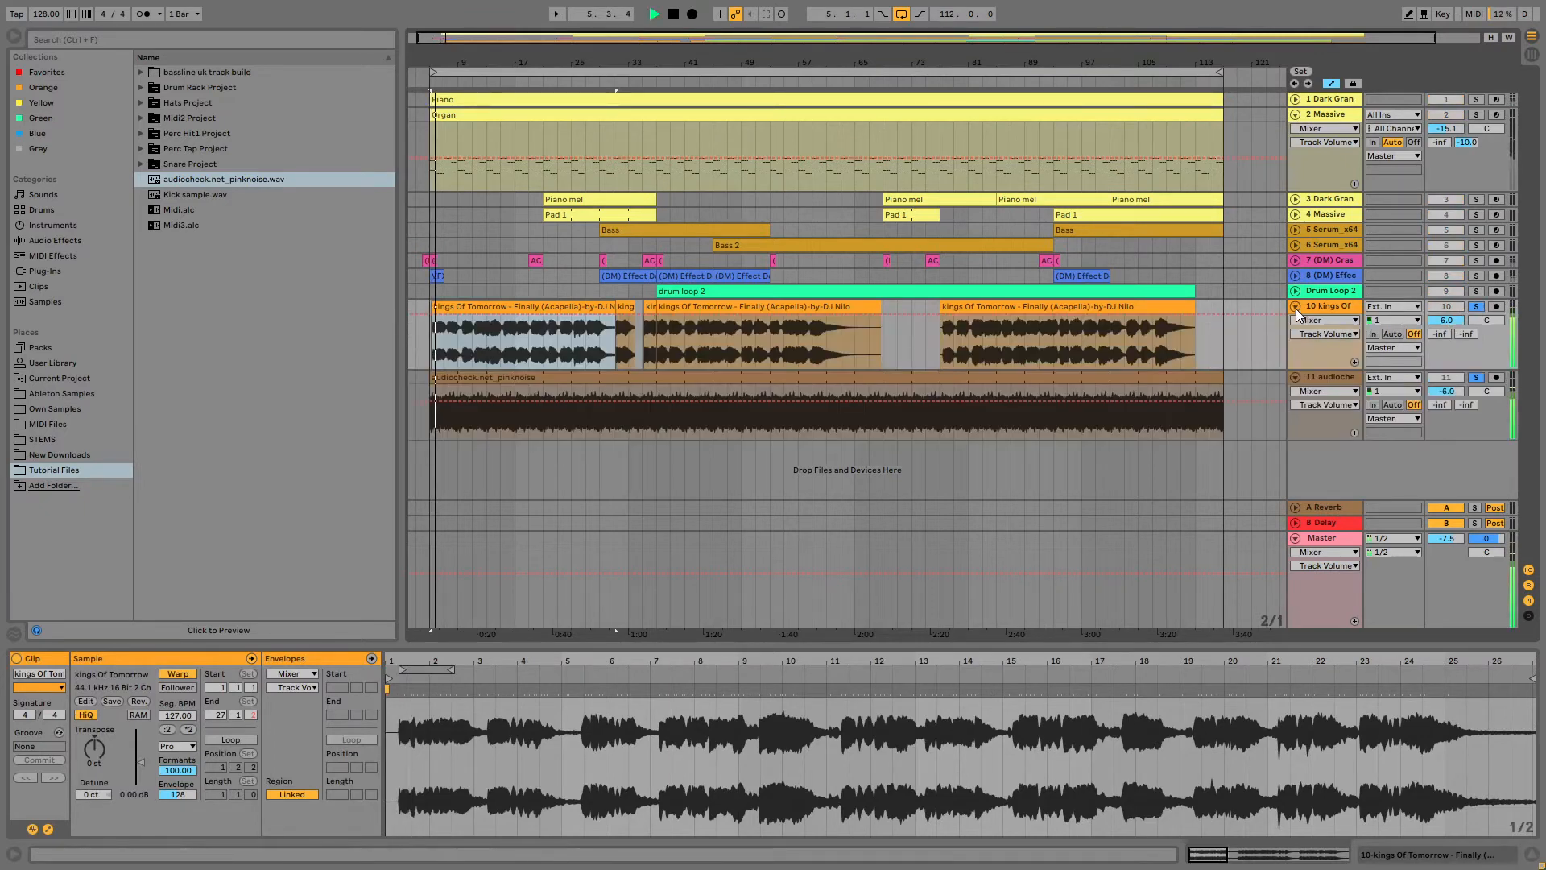
left_click_drag(1446, 321, 1447, 327)
left_click(1480, 308)
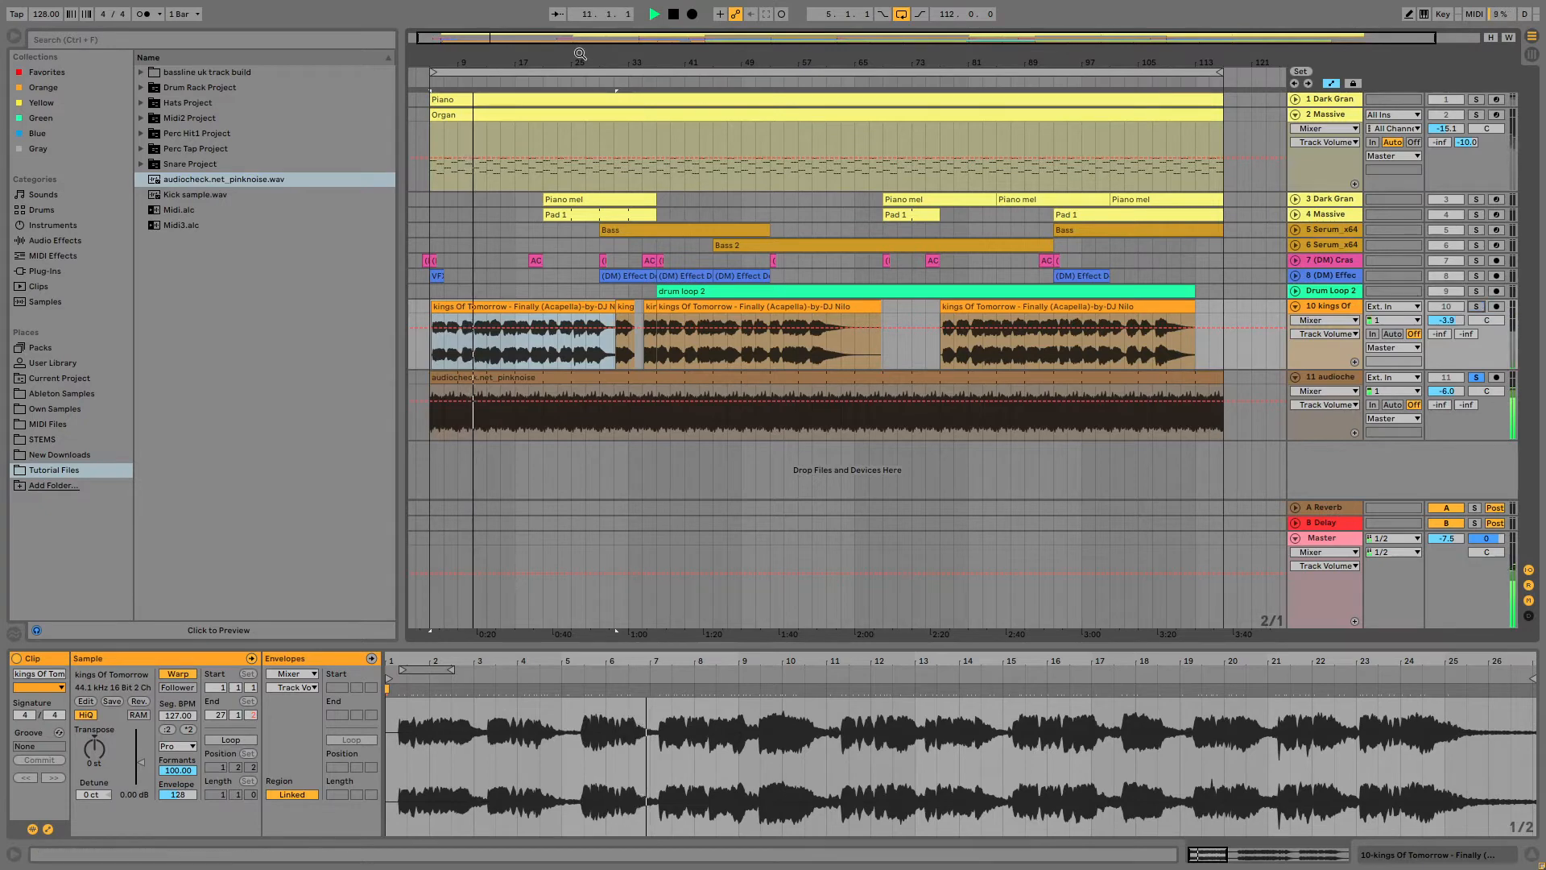
Balance the crash, effect and drum loop track volumes against the soloed pink noise, setting the effect track to -15.7 dB.
left_click(451, 79)
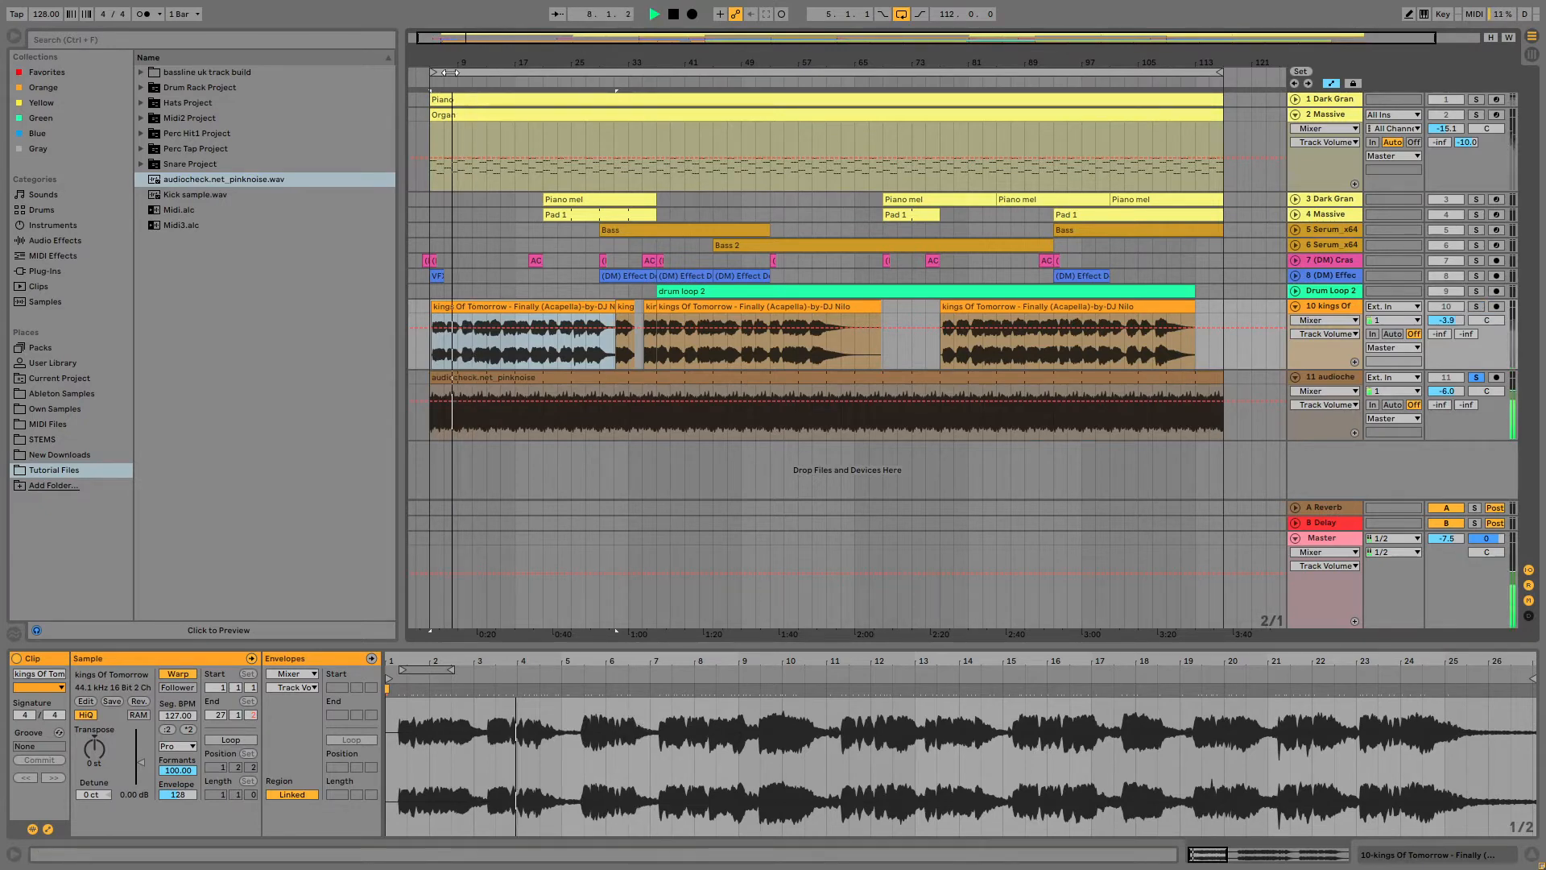
key("ctrl+a")
left_click(657, 15)
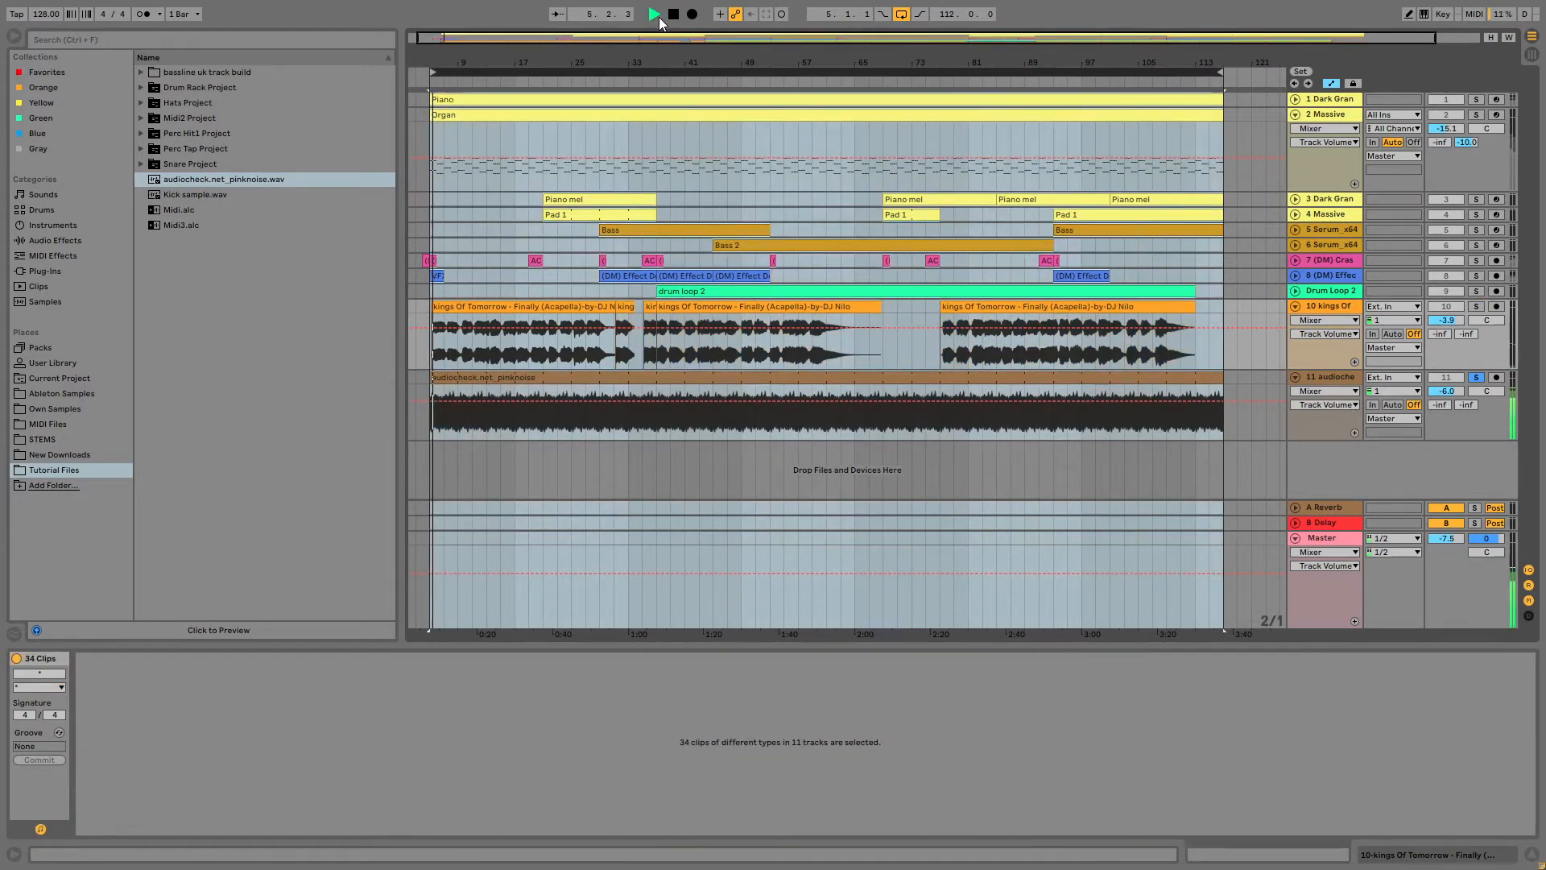
left_click(1481, 261)
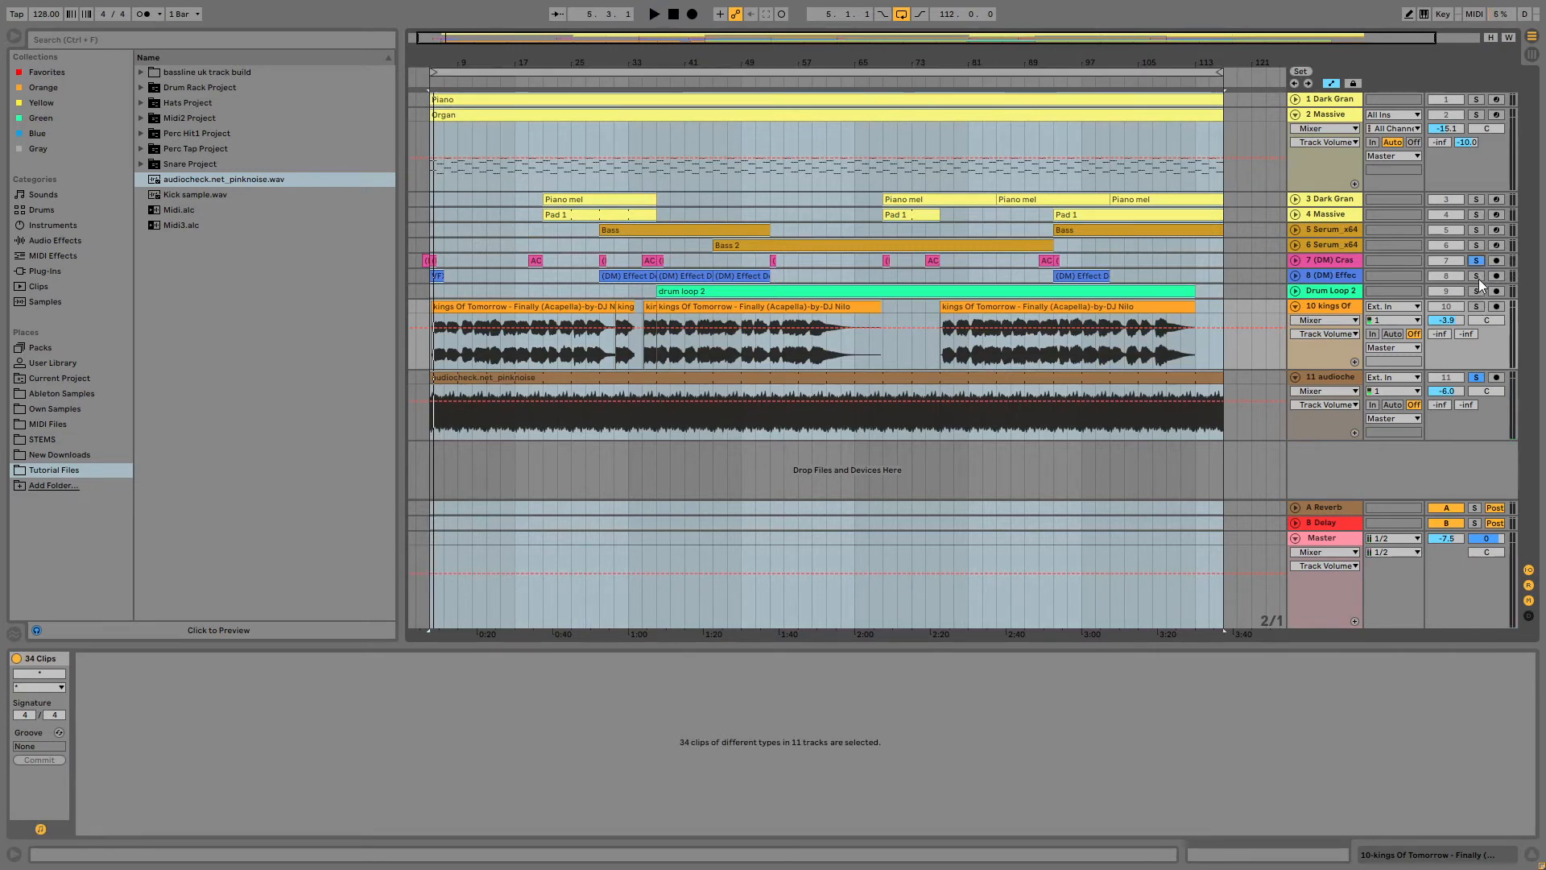
left_click(1296, 261)
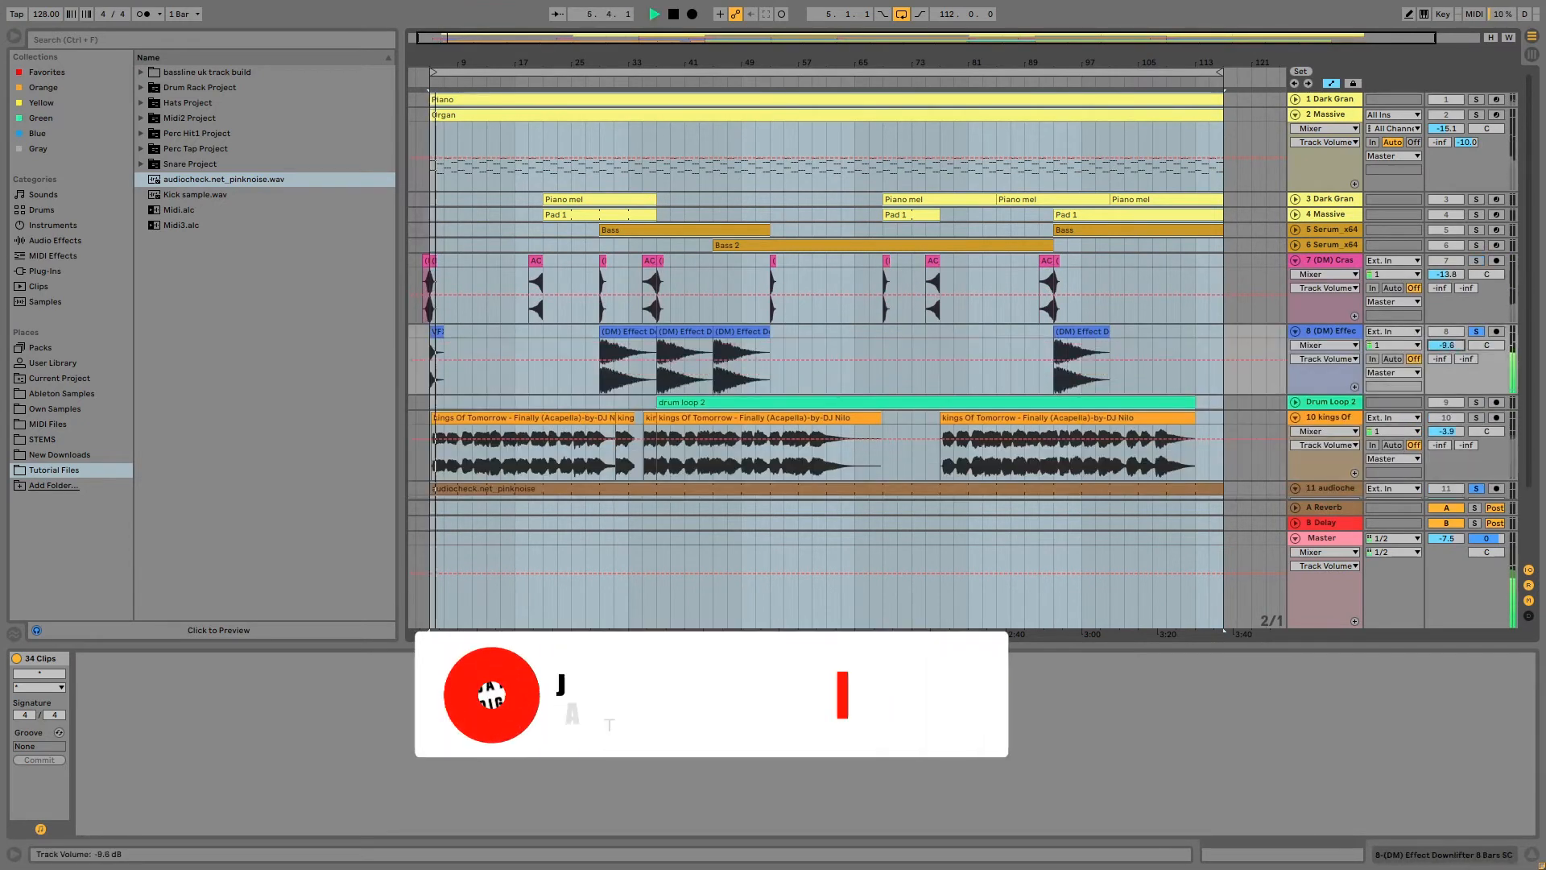
left_click(628, 362)
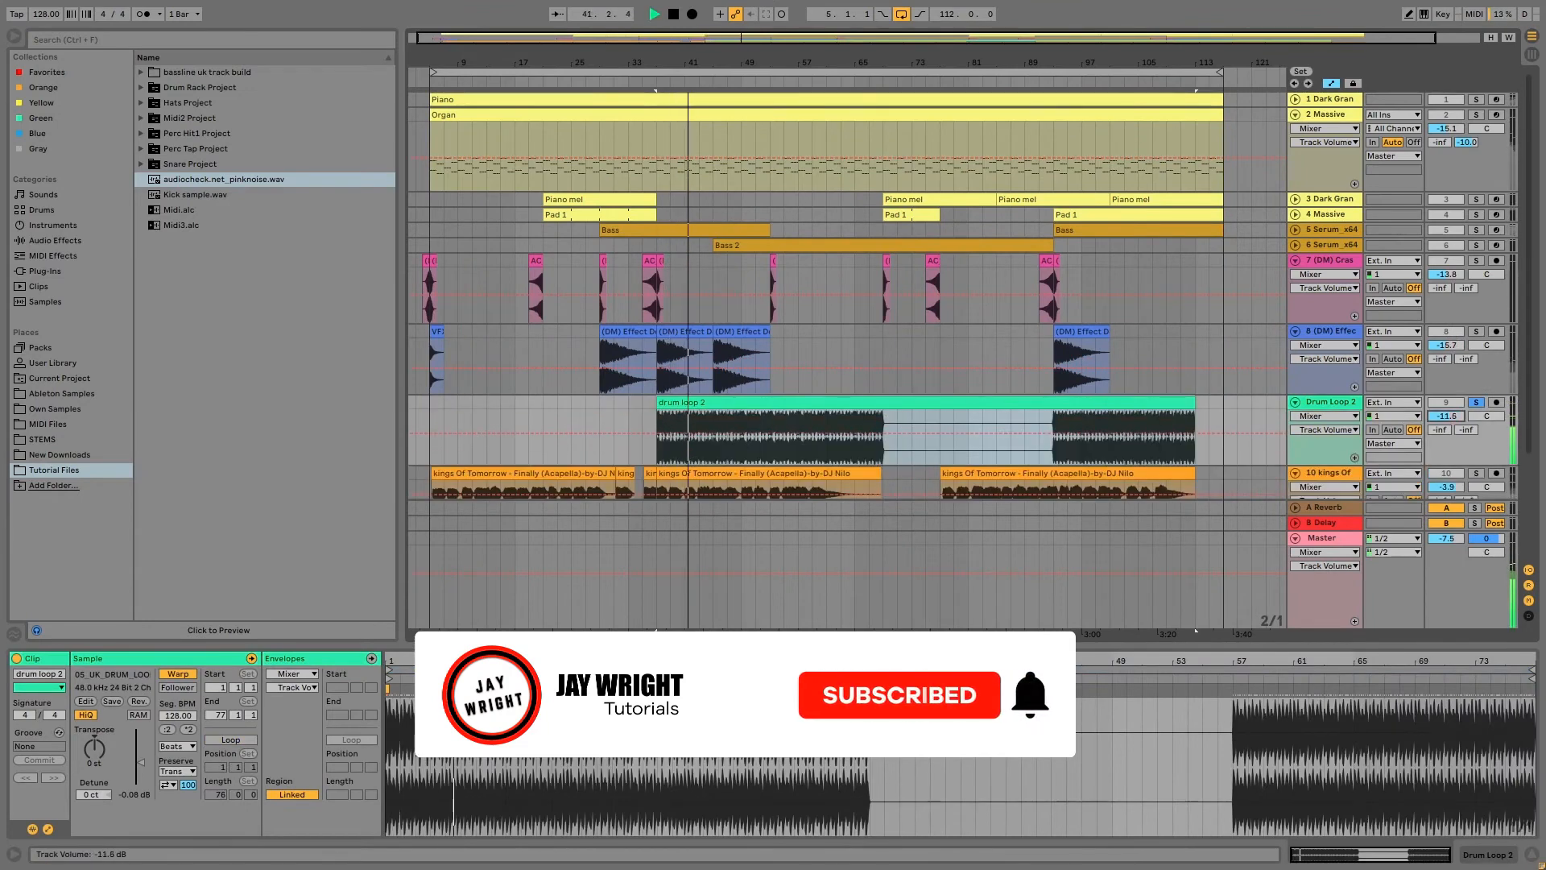
scroll(814, 308, "down", 2)
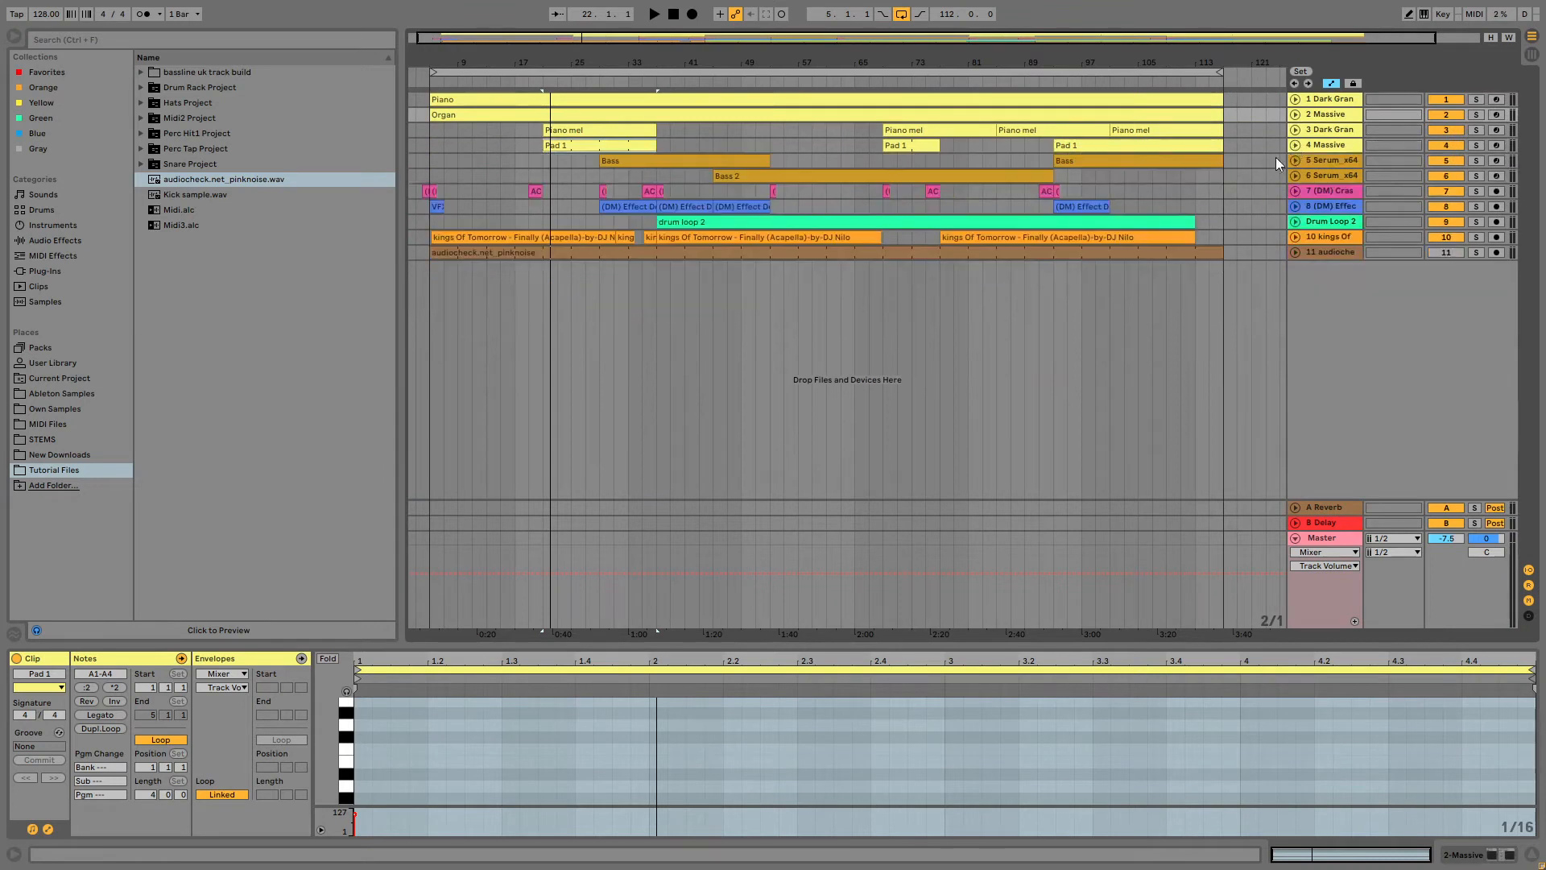
Play the full mix from the start and delete the pink noise clip from track 11.
left_click(448, 82)
left_click(485, 73)
key("space")
key("space")
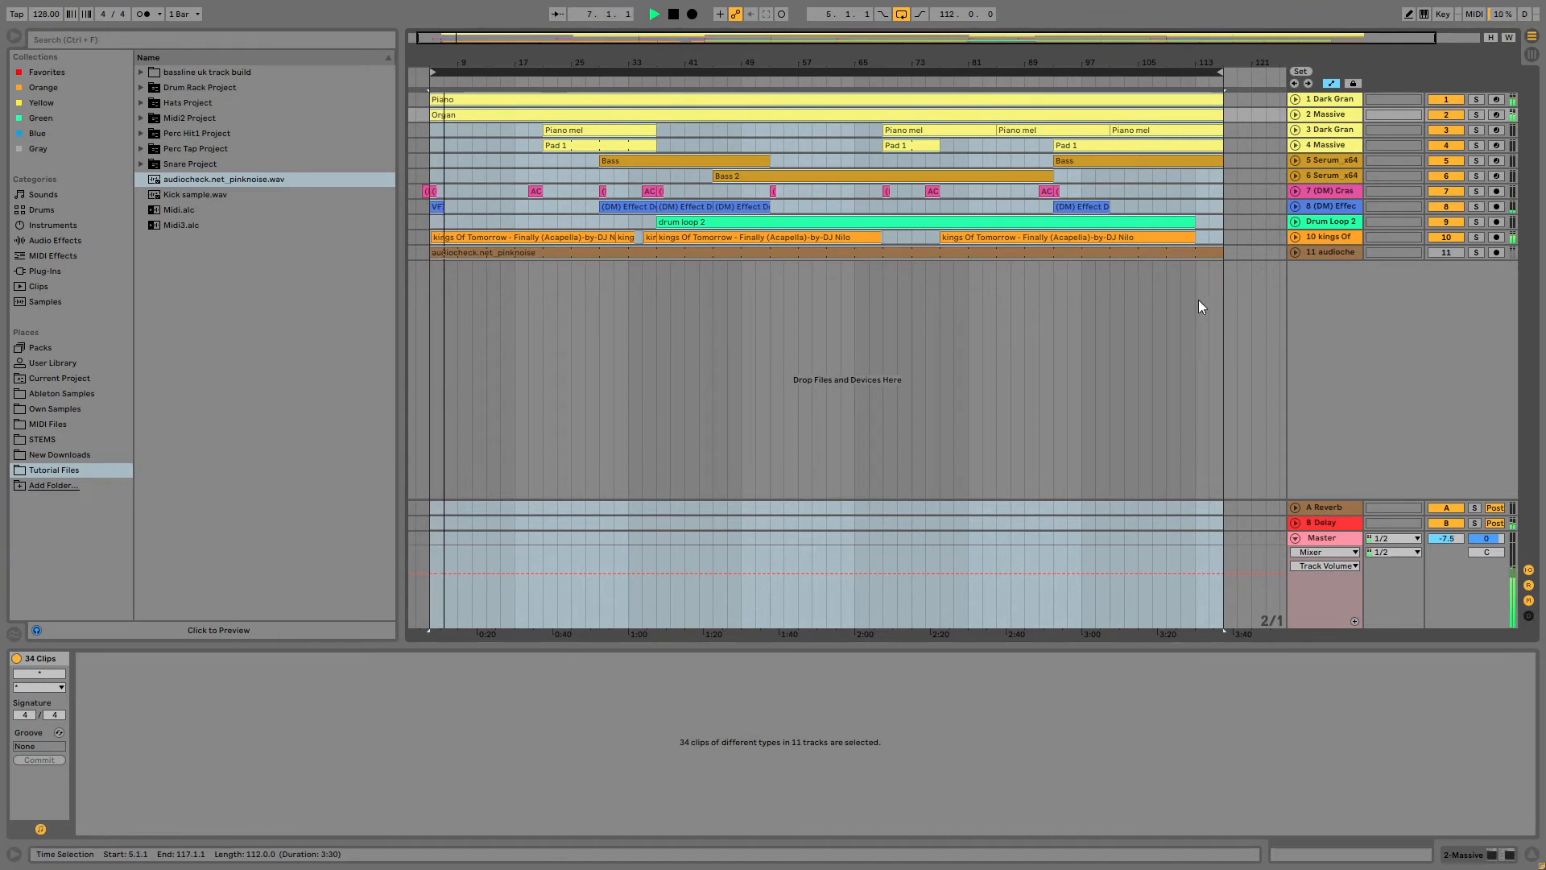
left_click(1151, 252)
key("Delete")
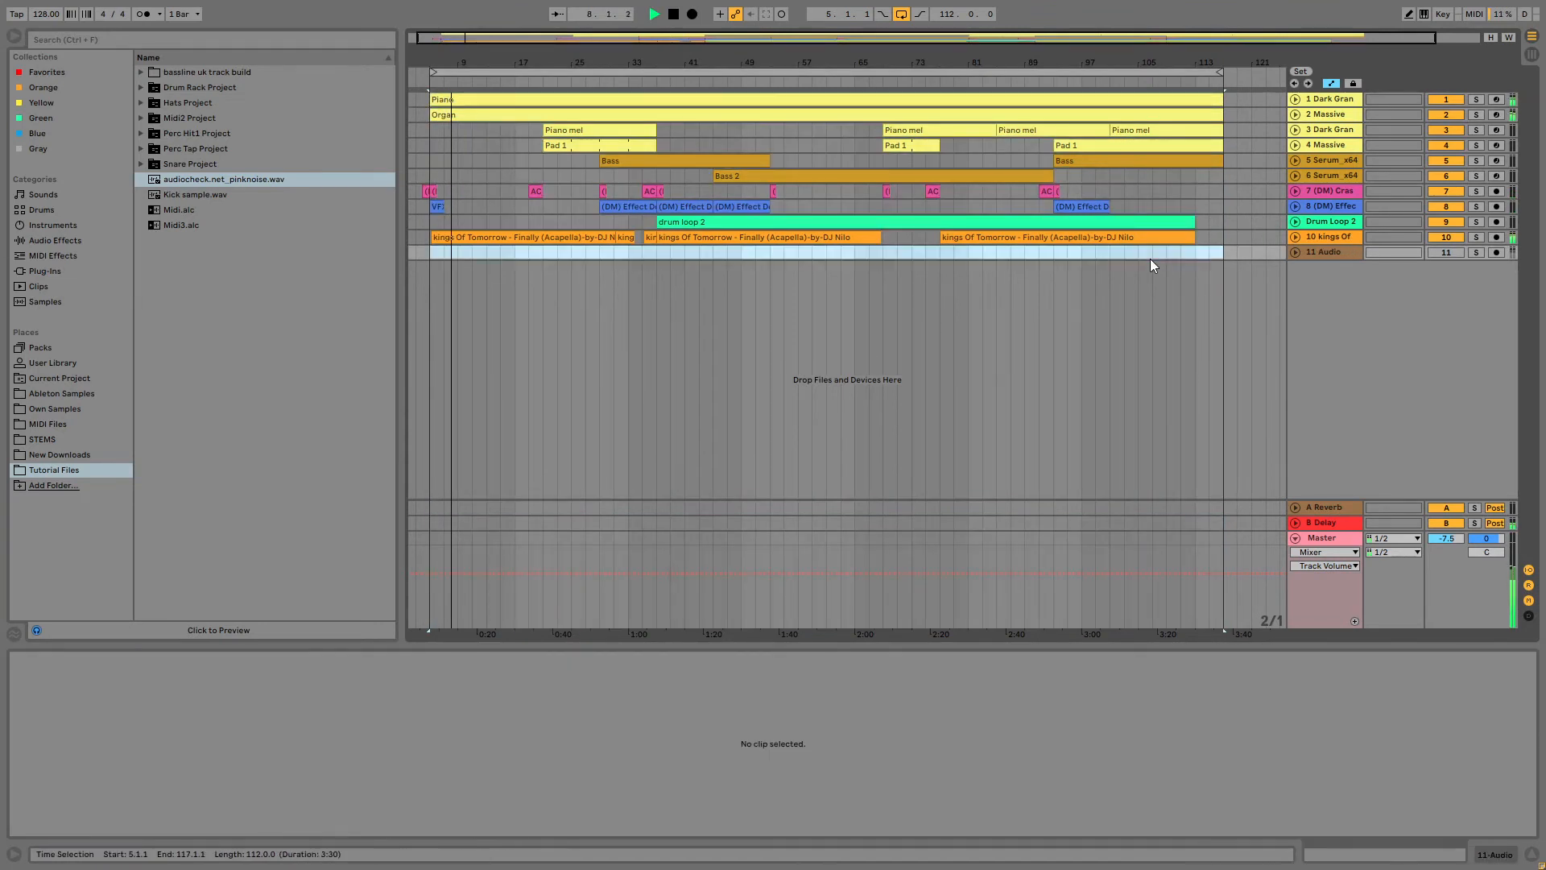
Audition the mix from bar 21 and set the Pad track's volume to -17.0 dB.
left_click(545, 80)
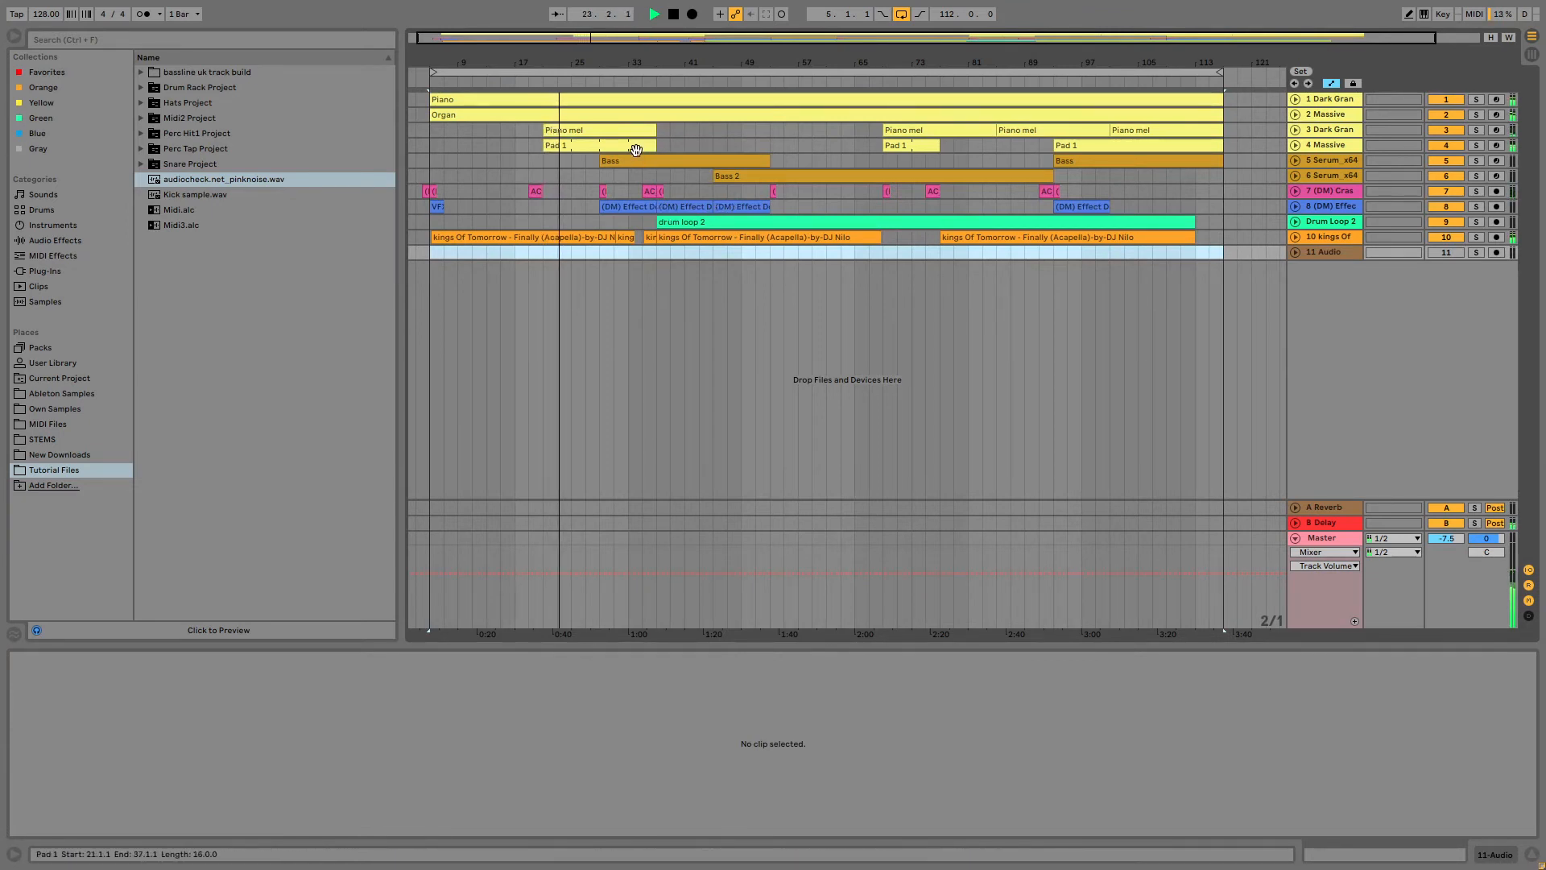
left_click(1296, 131)
left_click(1296, 130)
left_click(1296, 146)
mouse_move(1464, 160)
left_mouse_down()
mouse_move(1463, 193)
mouse_move(1447, 151)
left_mouse_up()
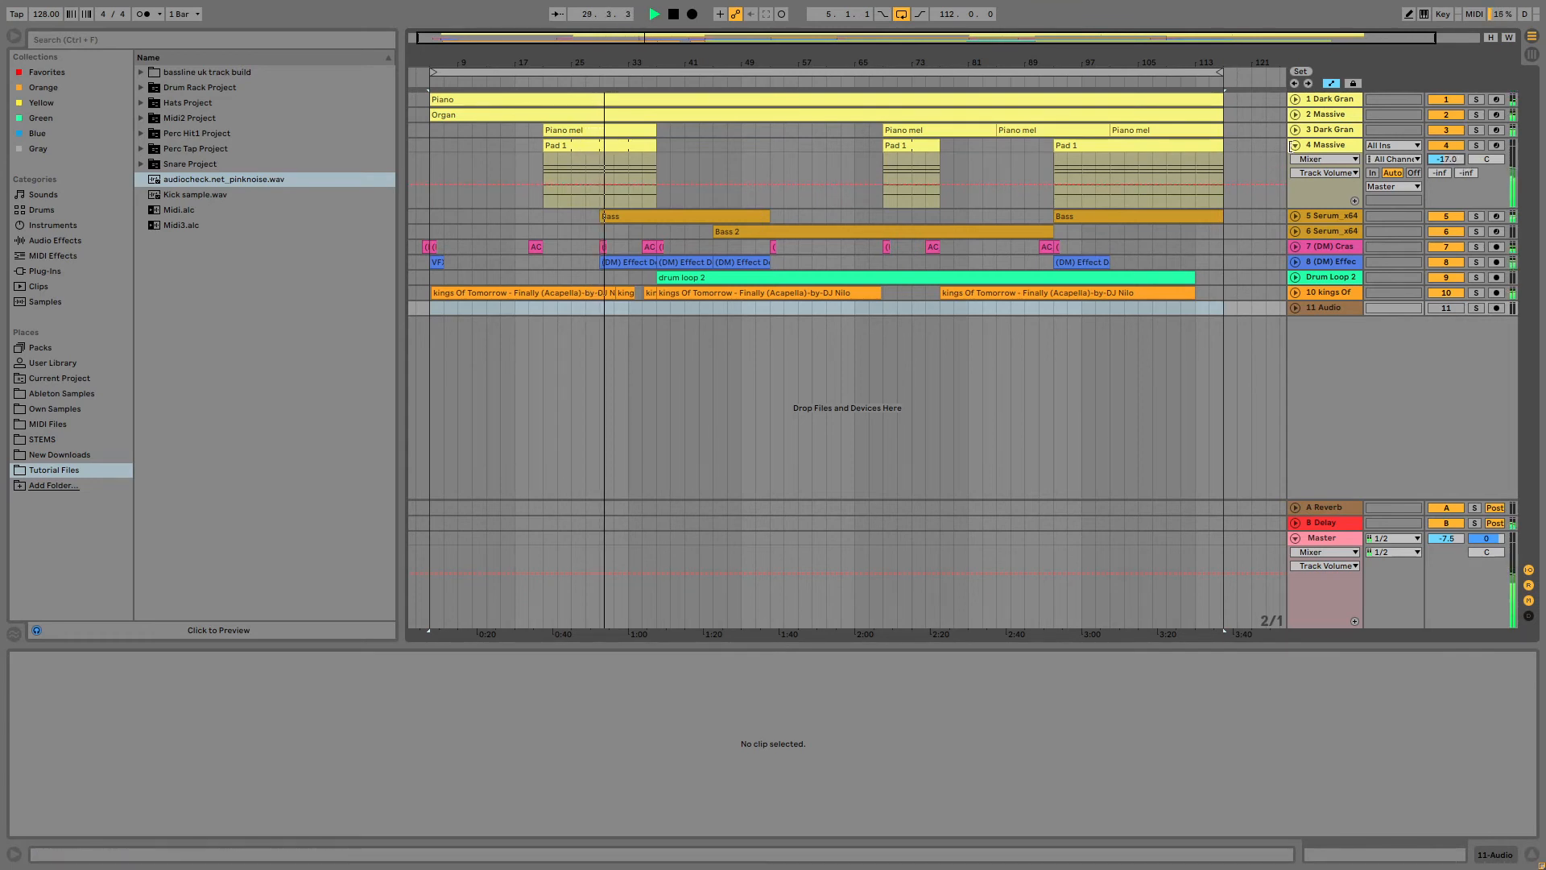
Audition the full mix from around bar 39 and set the Drum Loop 2 track's volume to -12.0 dB.
left_click(1295, 146)
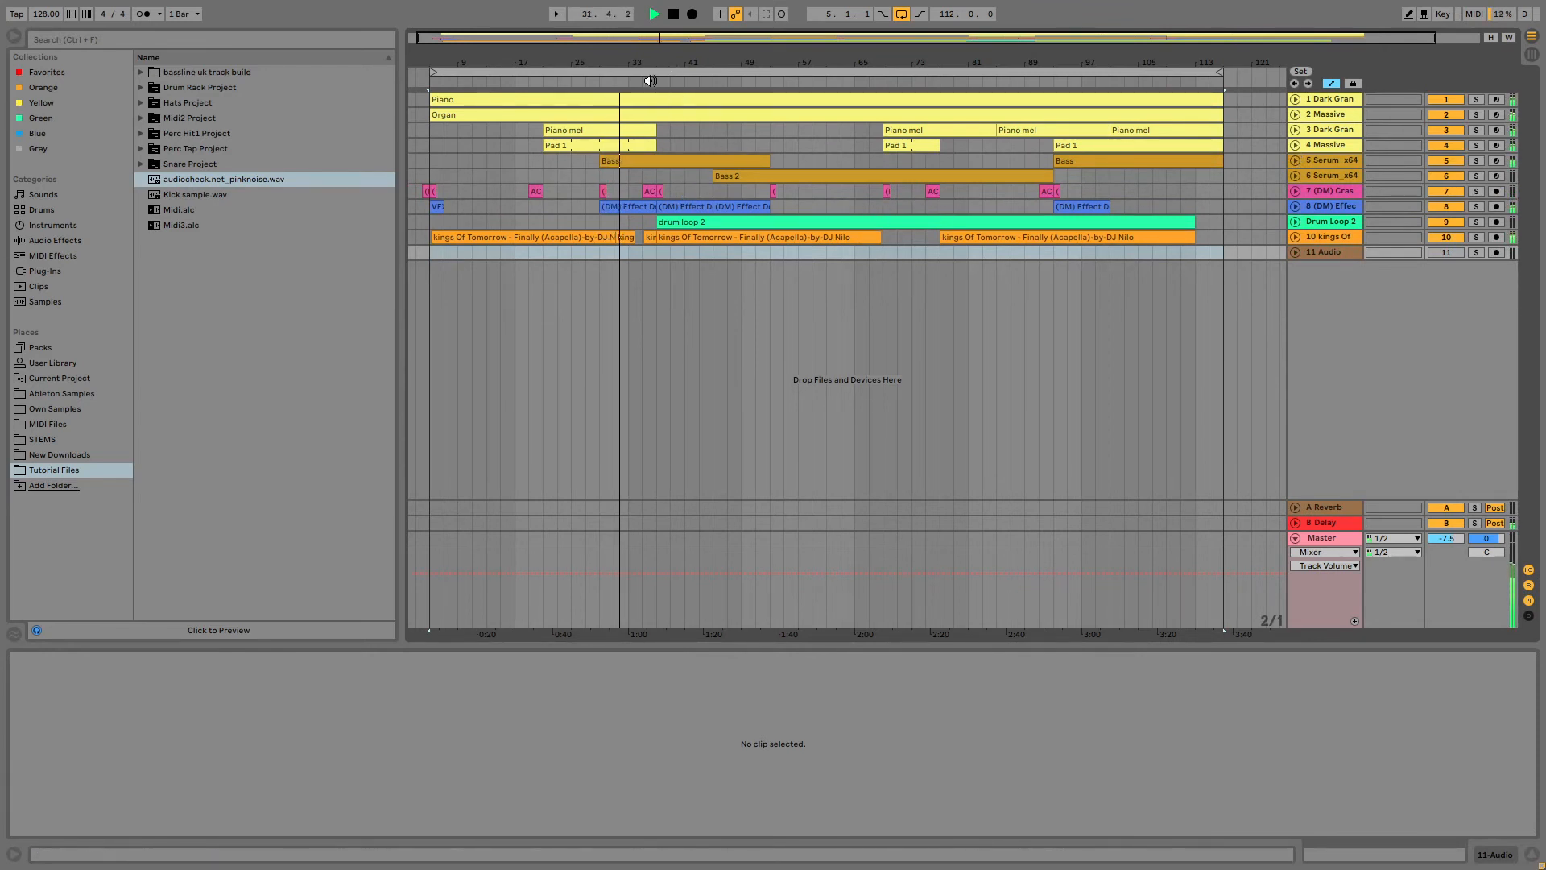
left_click(677, 82)
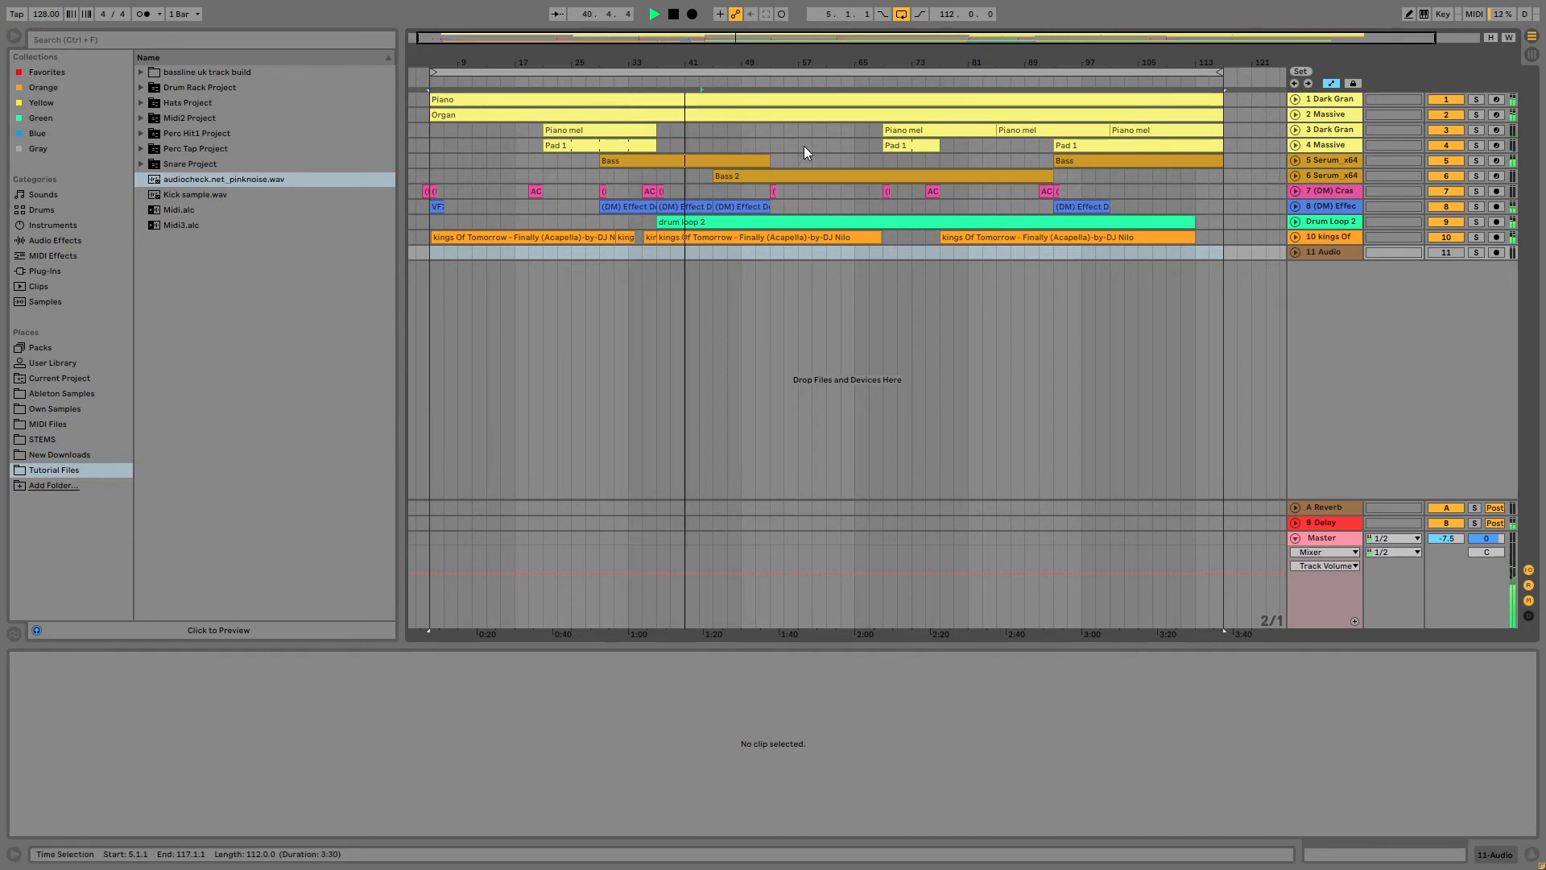
left_click(1296, 221)
left_click_drag(1455, 237, 1455, 228)
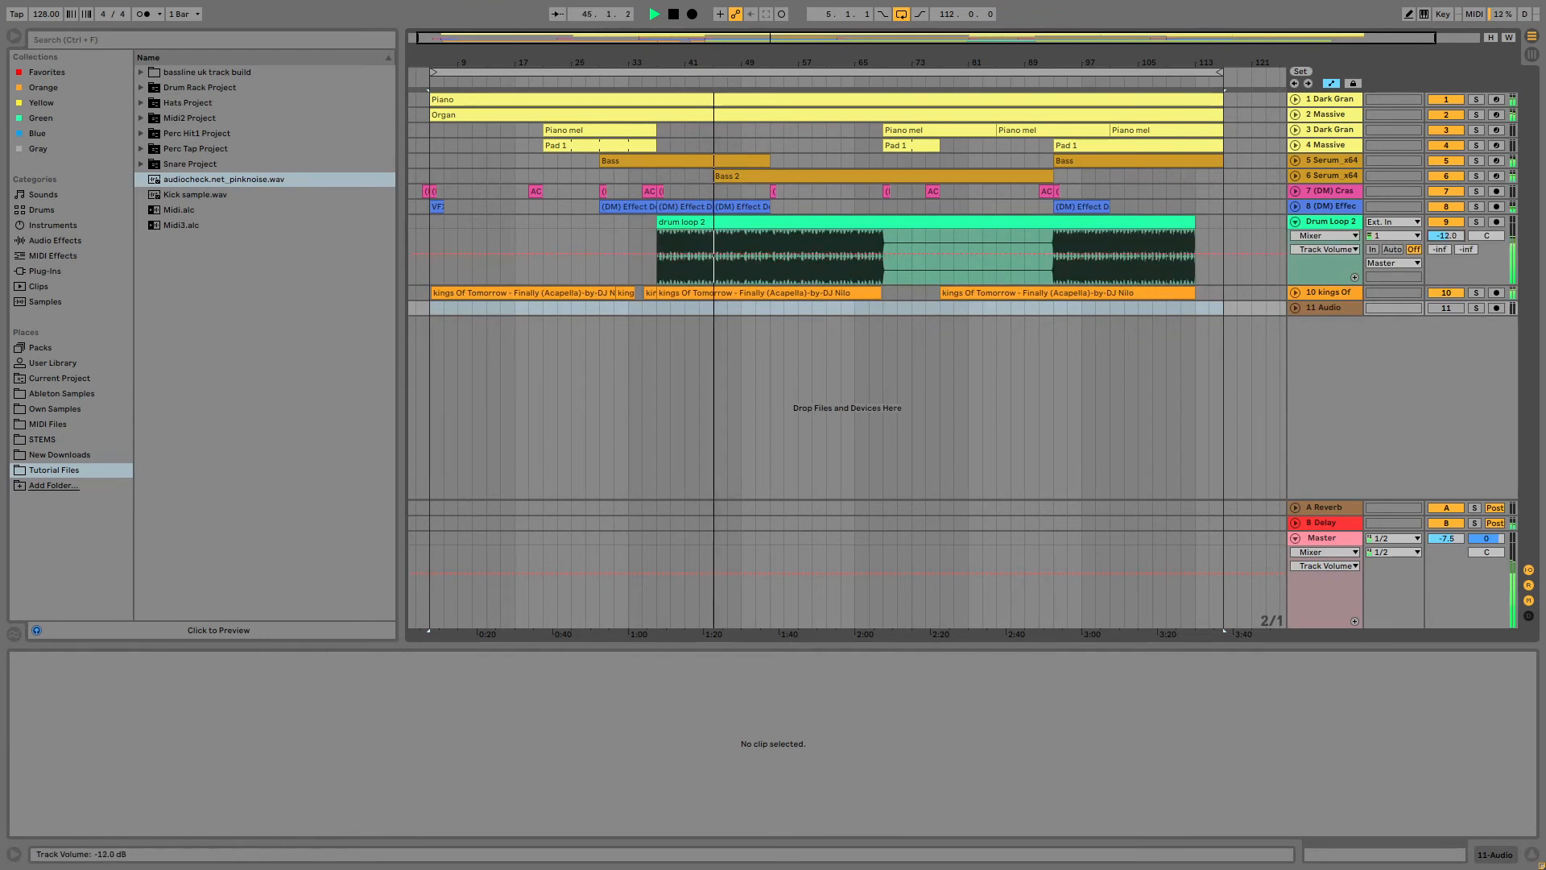
left_click(1296, 221)
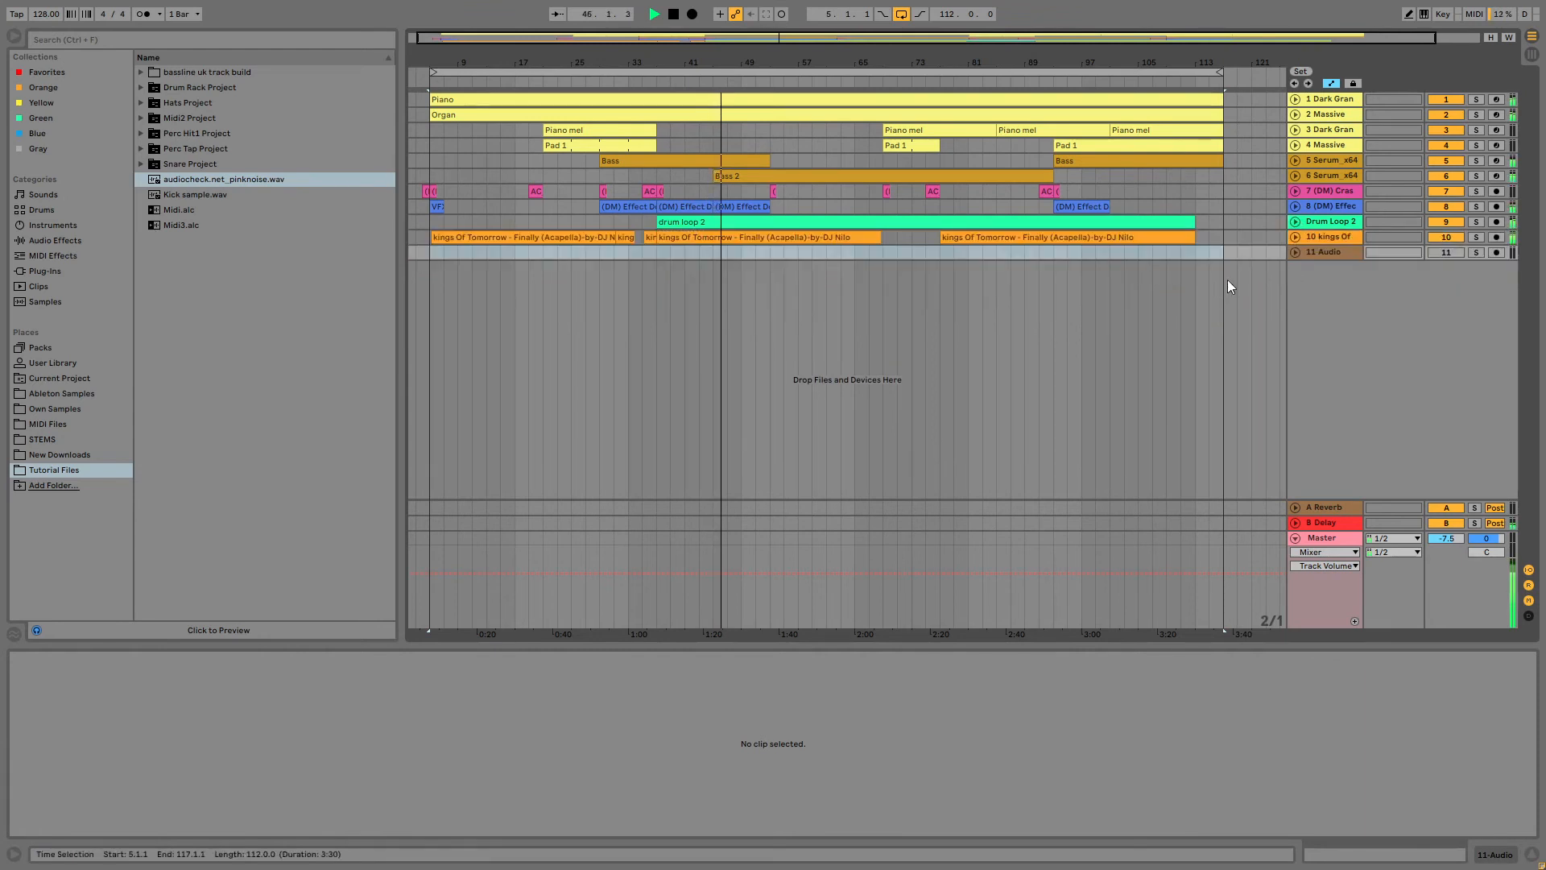
Set the Kings Of Tomorrow vocal track's volume to -7.0 dB while the full mix plays.
left_click(1295, 237)
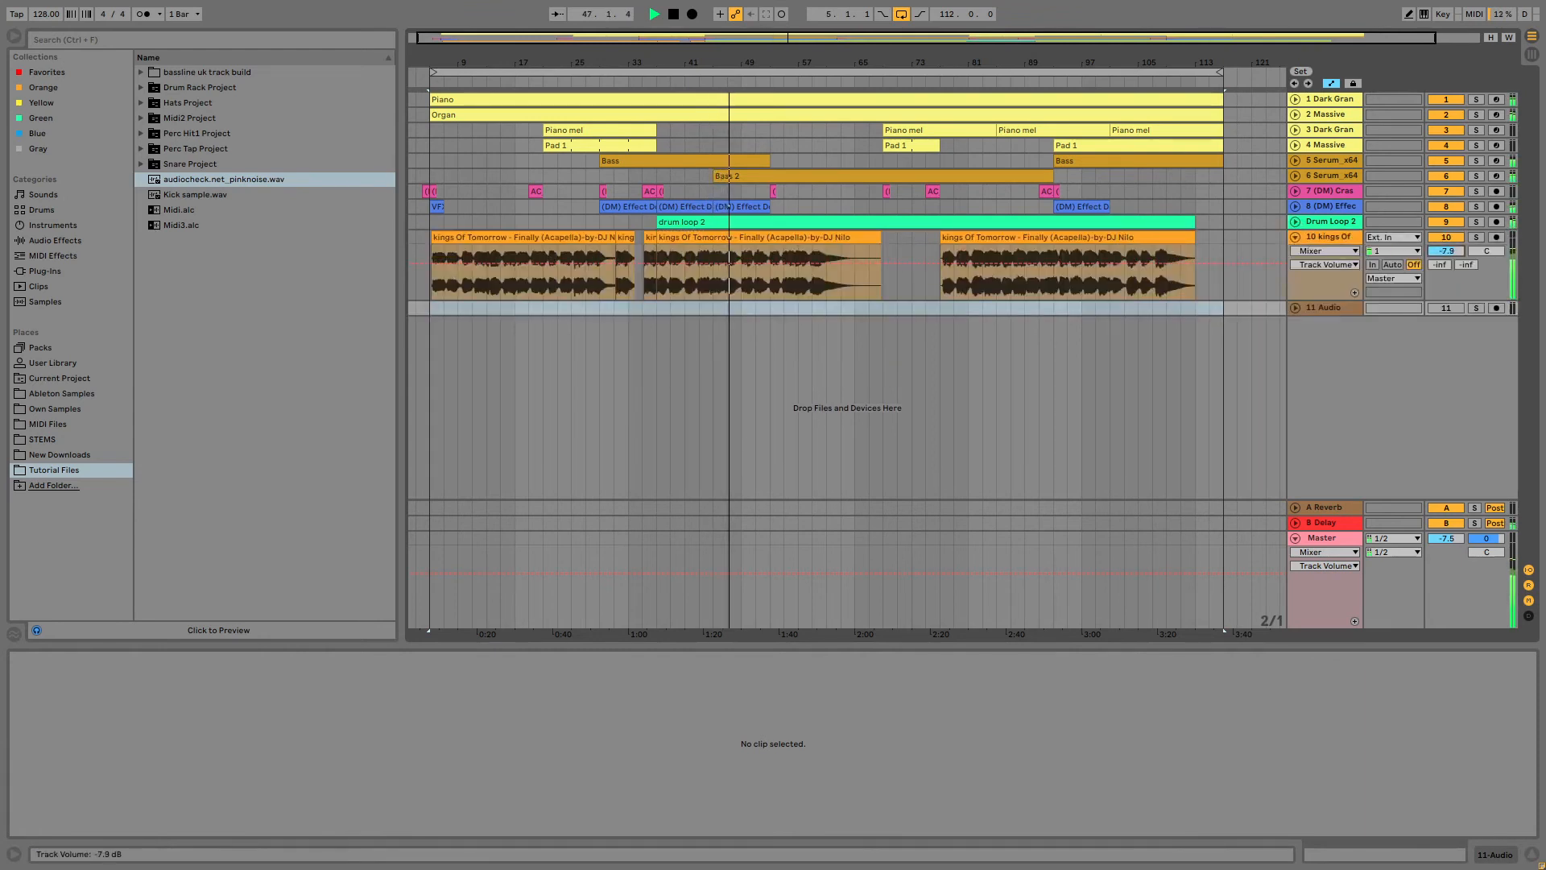
left_click_drag(1447, 251, 1447, 250)
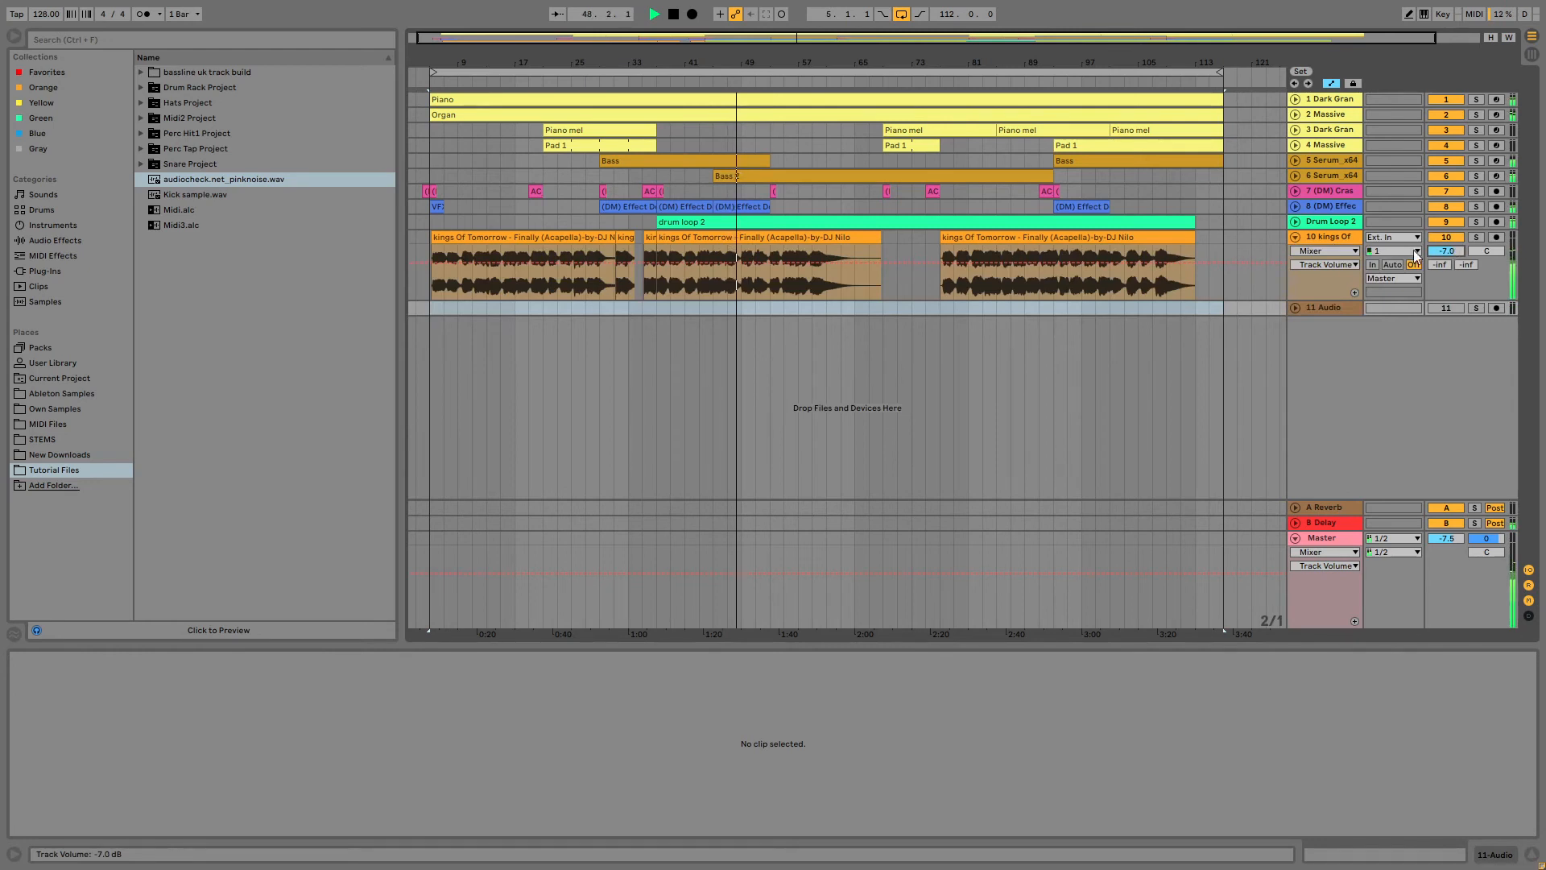
left_click(1296, 236)
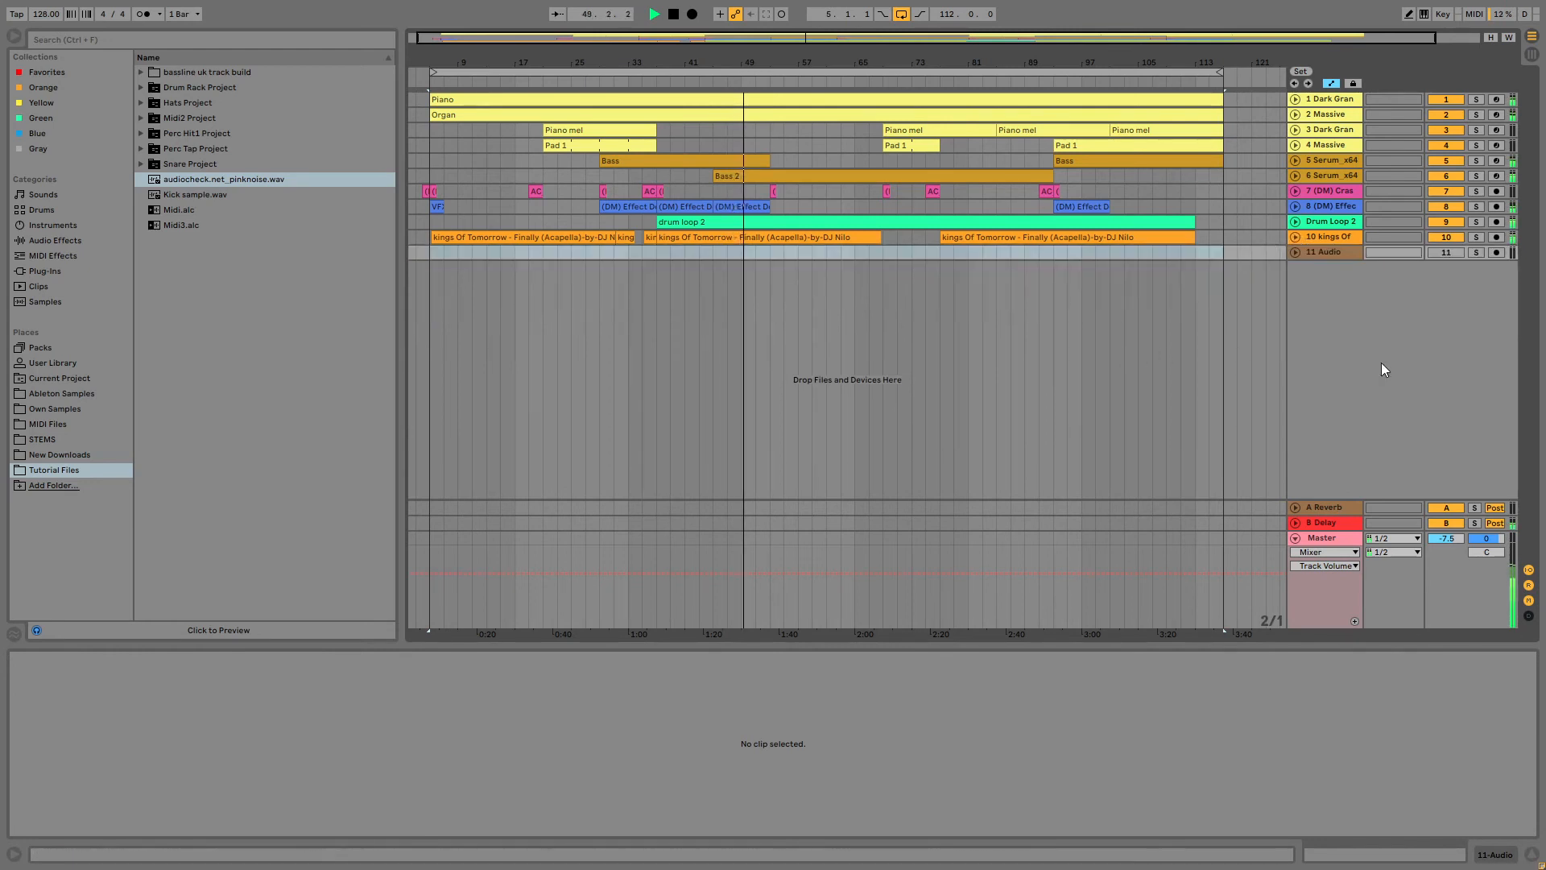
Set the Master volume to 0 dB and audition the mix from around bar 75.
mouse_move(1447, 538)
left_mouse_down()
mouse_move(1447, 516)
mouse_move(1446, 528)
left_mouse_up()
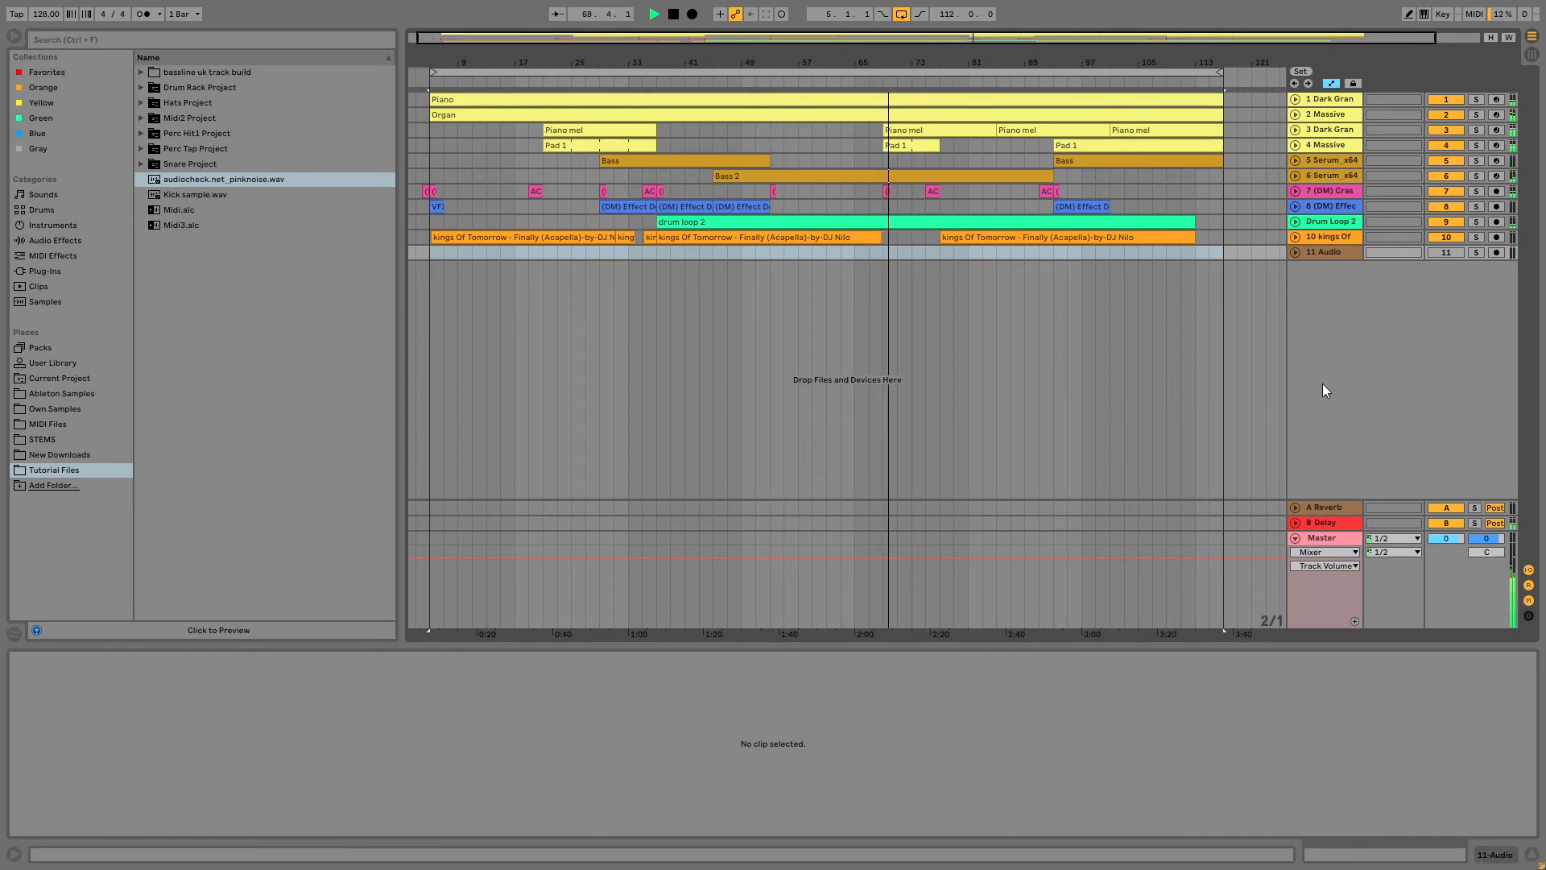
left_click(928, 84)
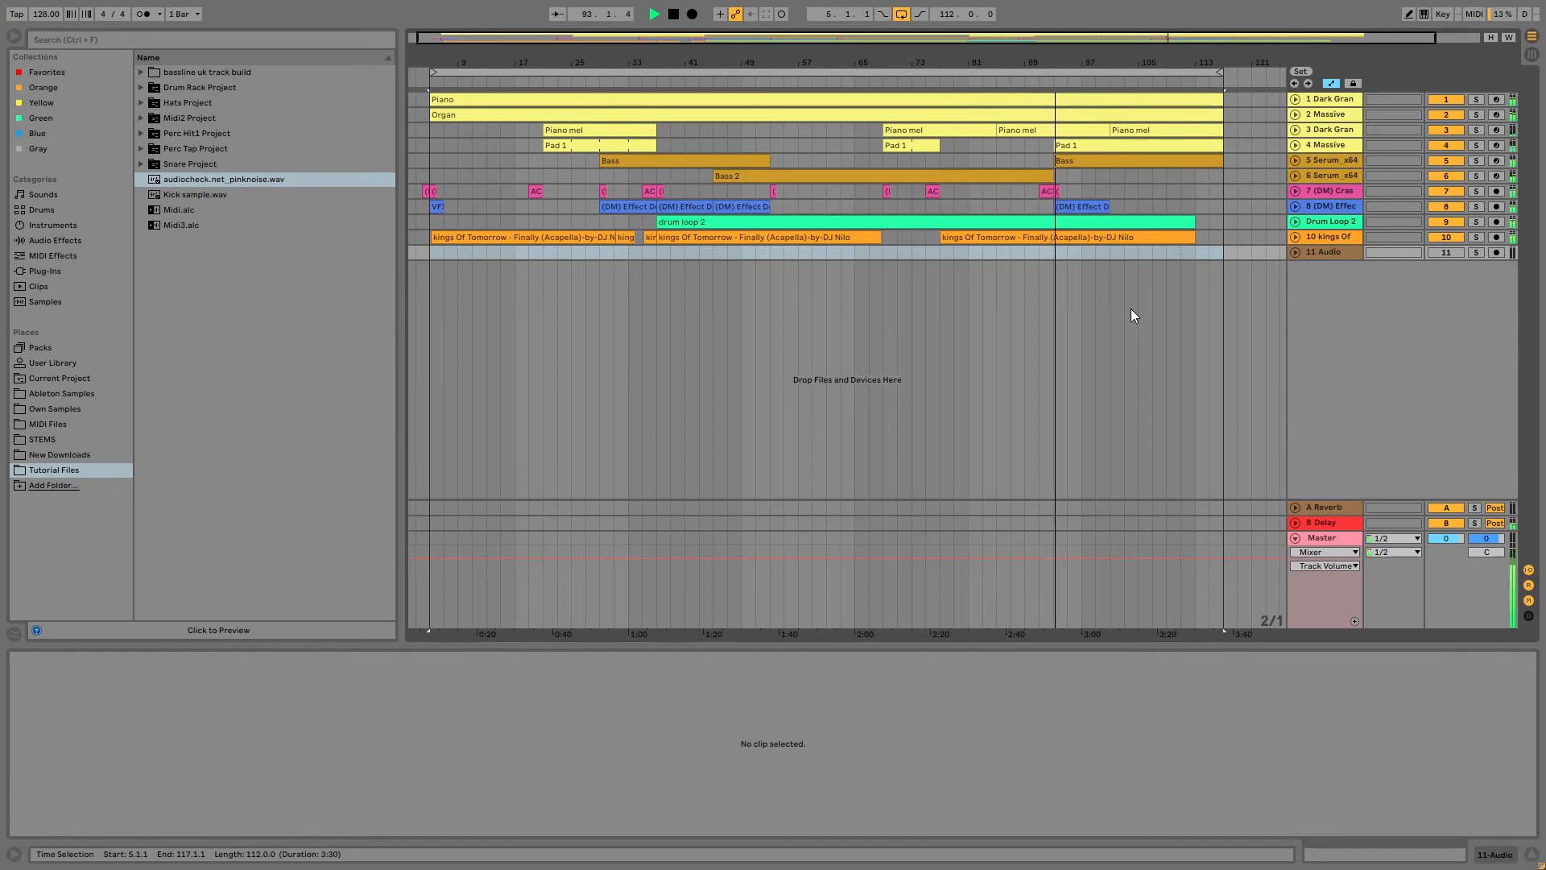
Enlarge the Master track to inspect its output level meter during playback, and return it to its compact height.
left_click(1424, 532)
left_click_drag(1424, 531, 1431, 272)
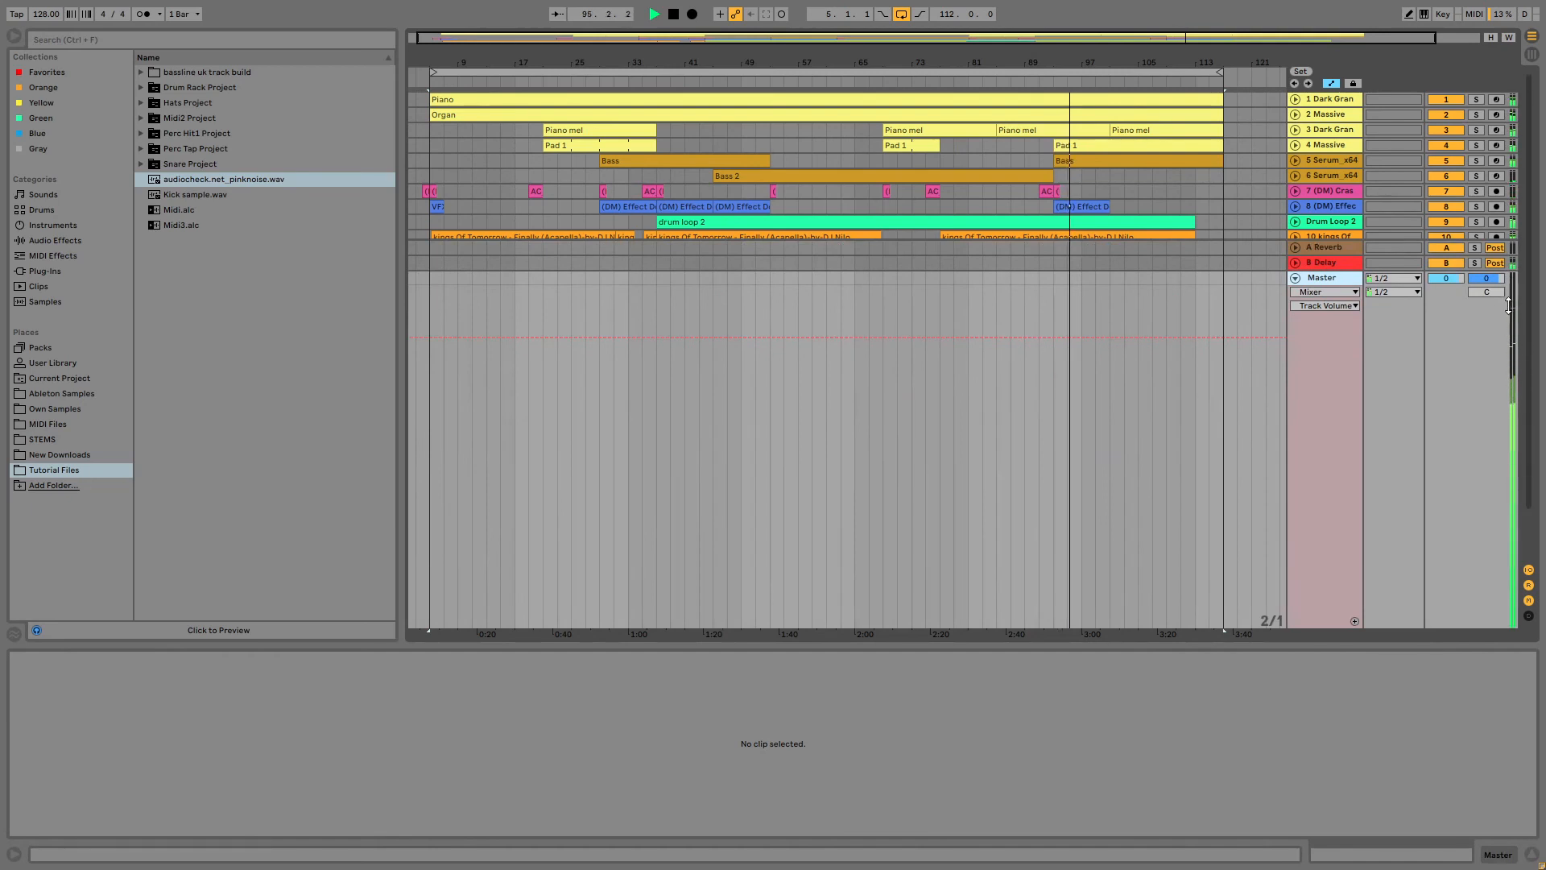
left_click_drag(1325, 270, 1327, 528)
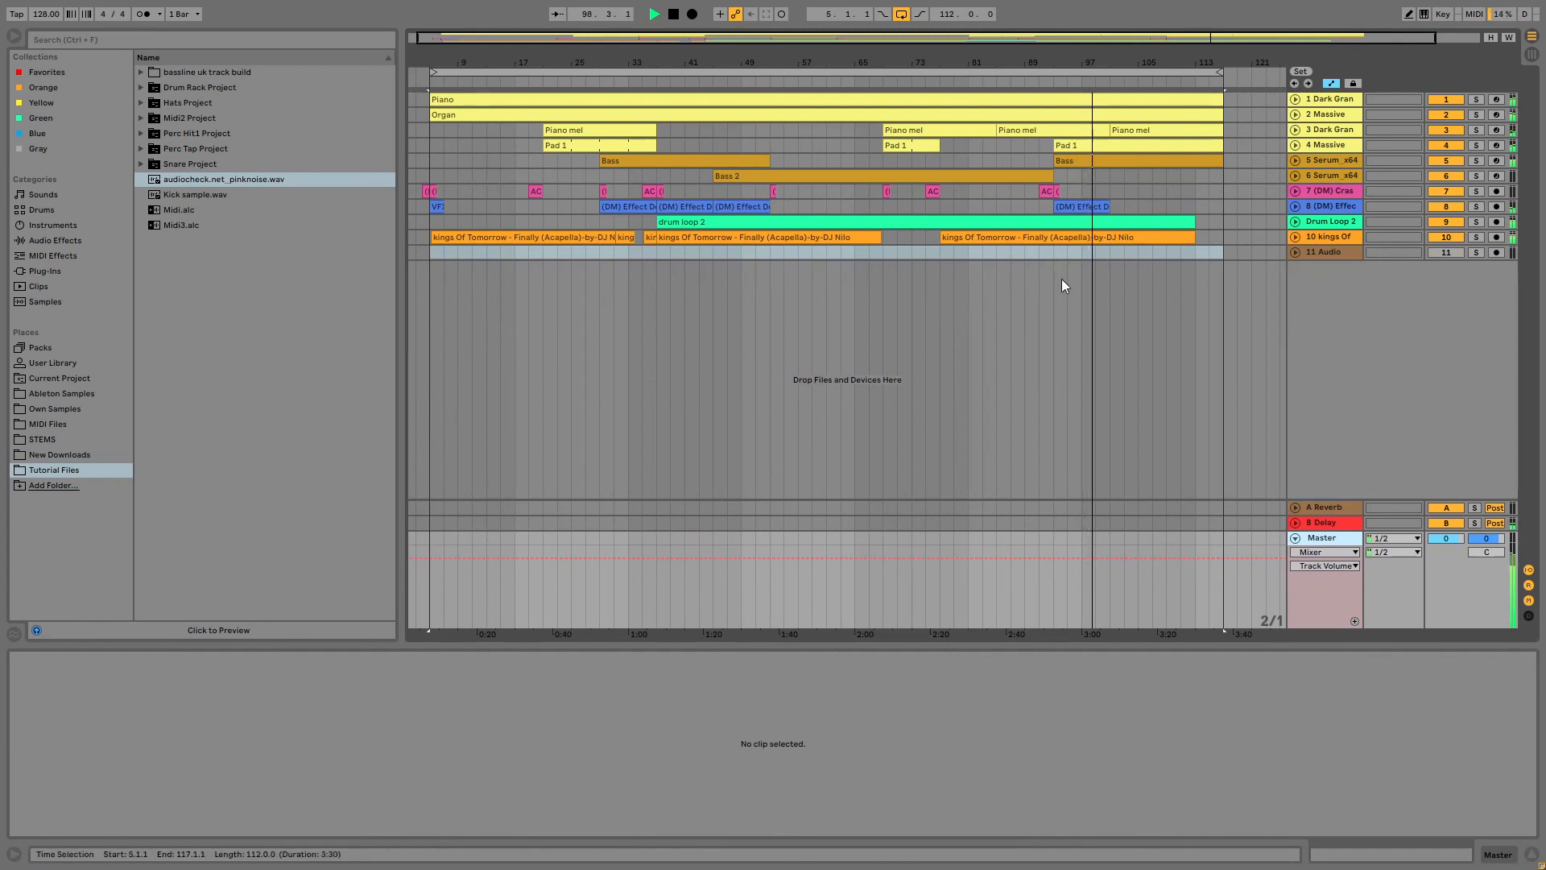
Fine-tune the Kings Of Tomorrow vocal track's volume to -6.0 dB against the playing mix.
left_click(1295, 237)
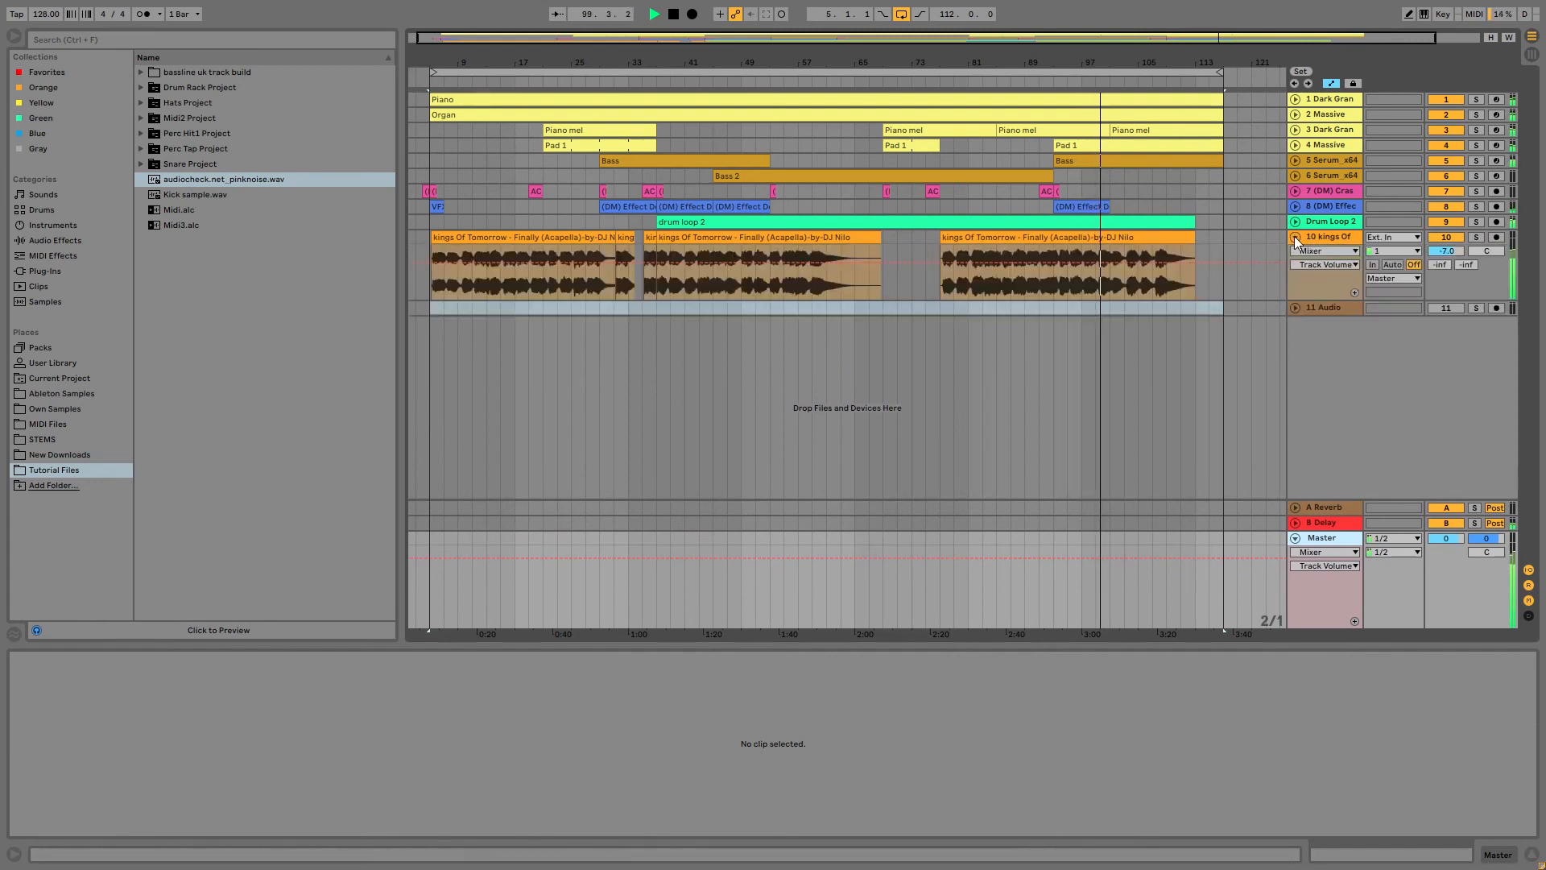
left_click_drag(1459, 251, 1450, 254)
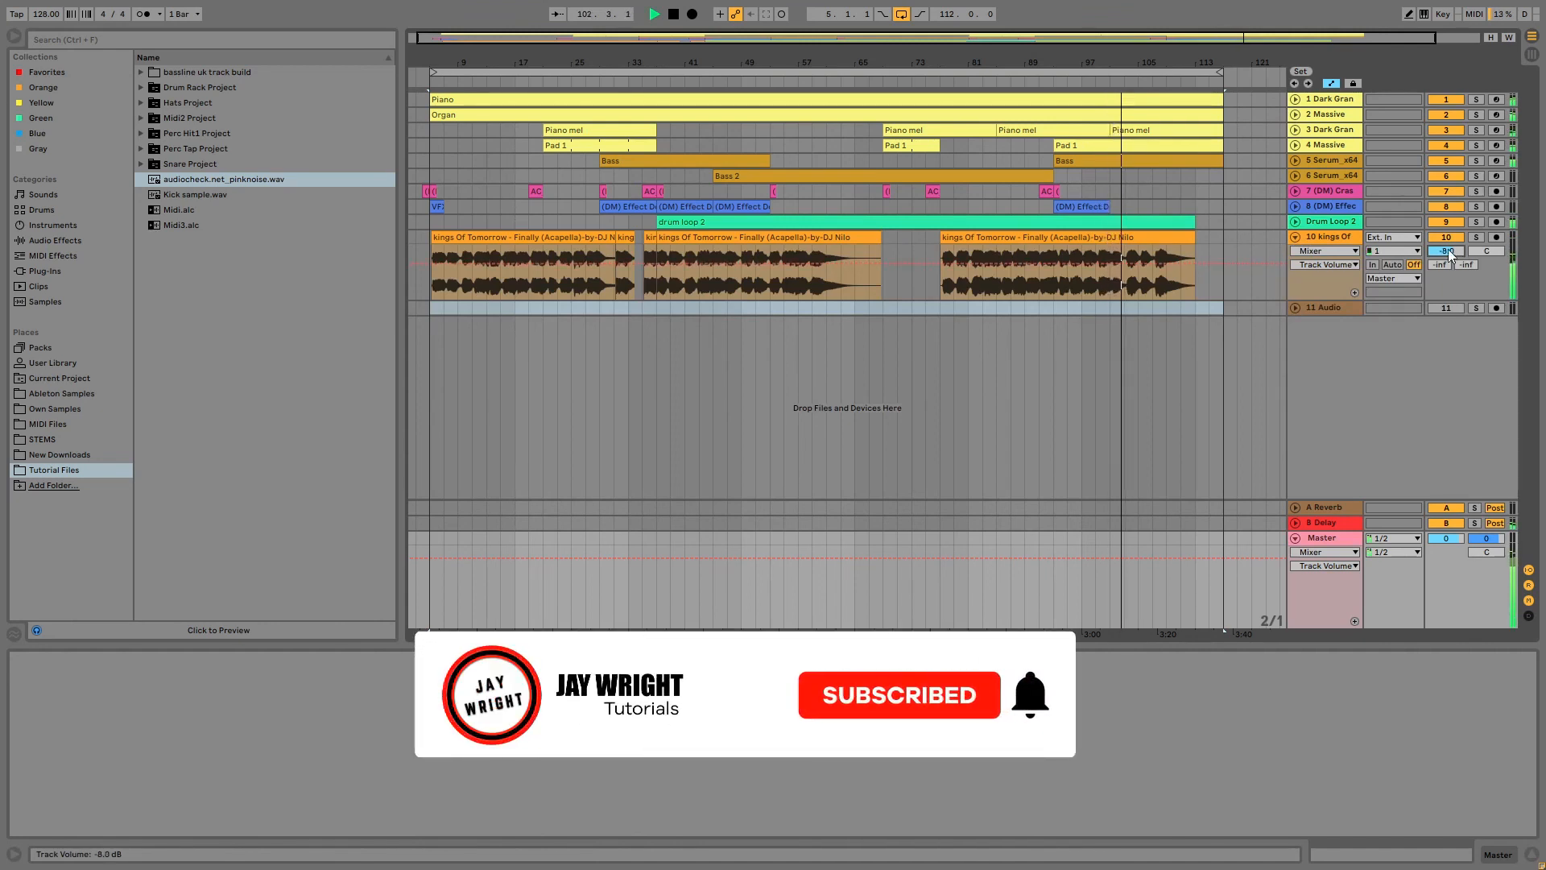
left_click(1296, 239)
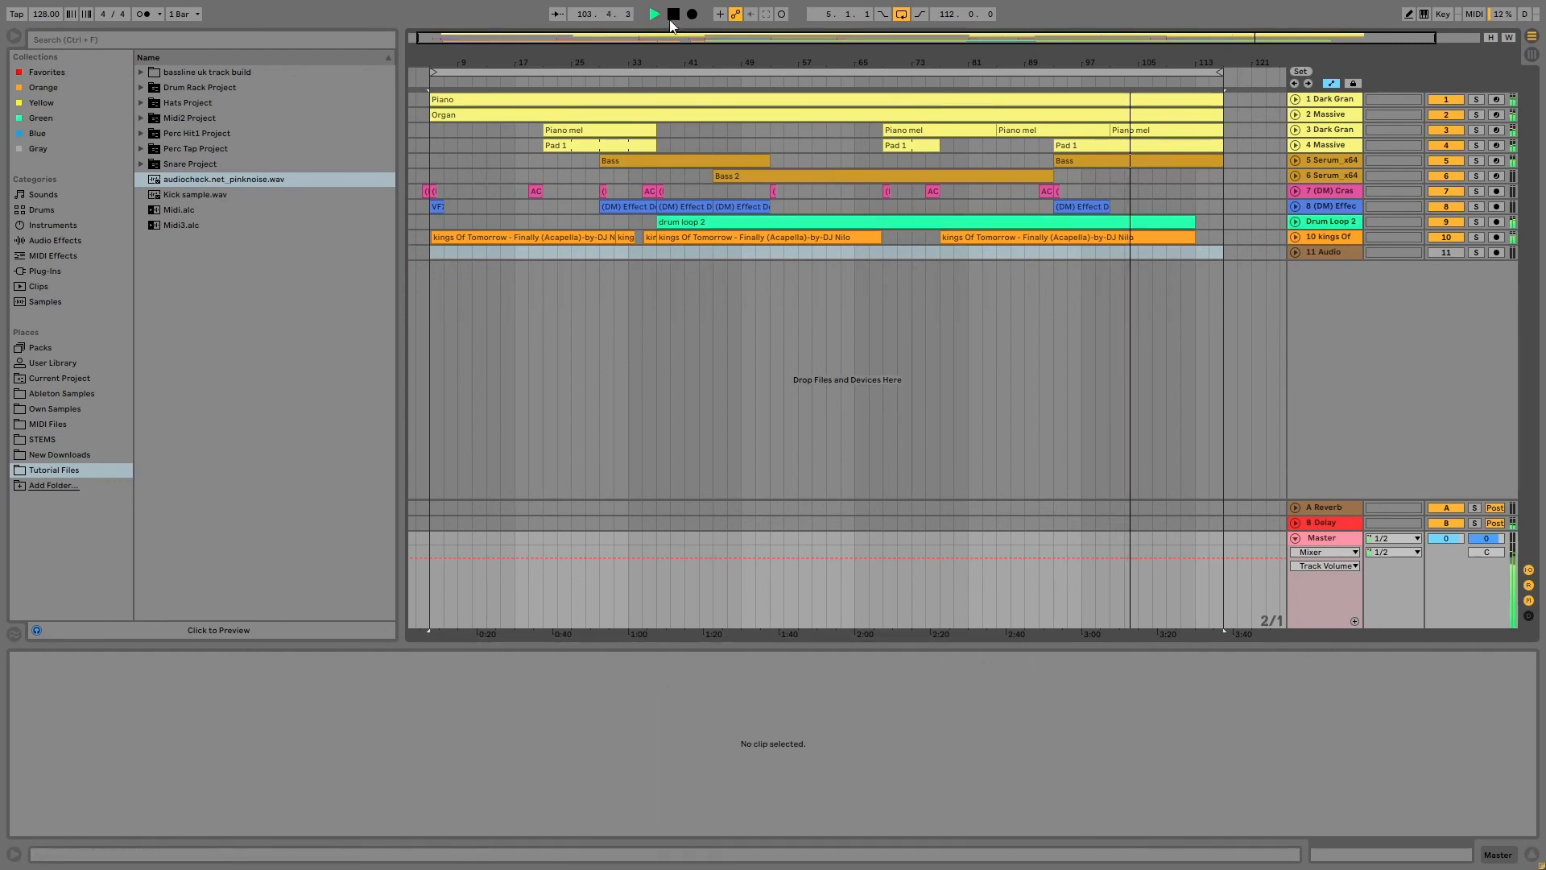